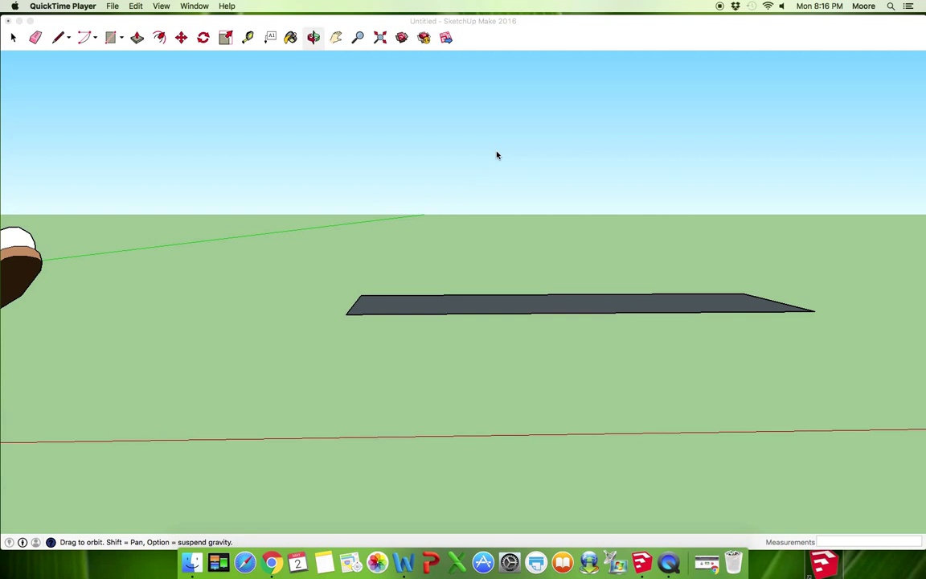
Pull the grey rectangle up into a solid board 3/4 inch thick.
left_click(533, 36)
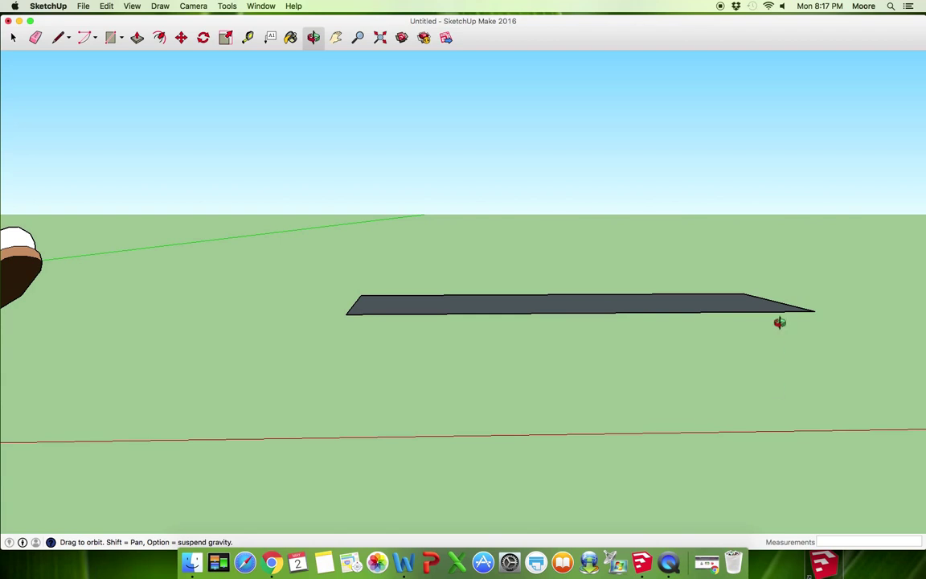
left_click_drag(422, 283, 425, 348)
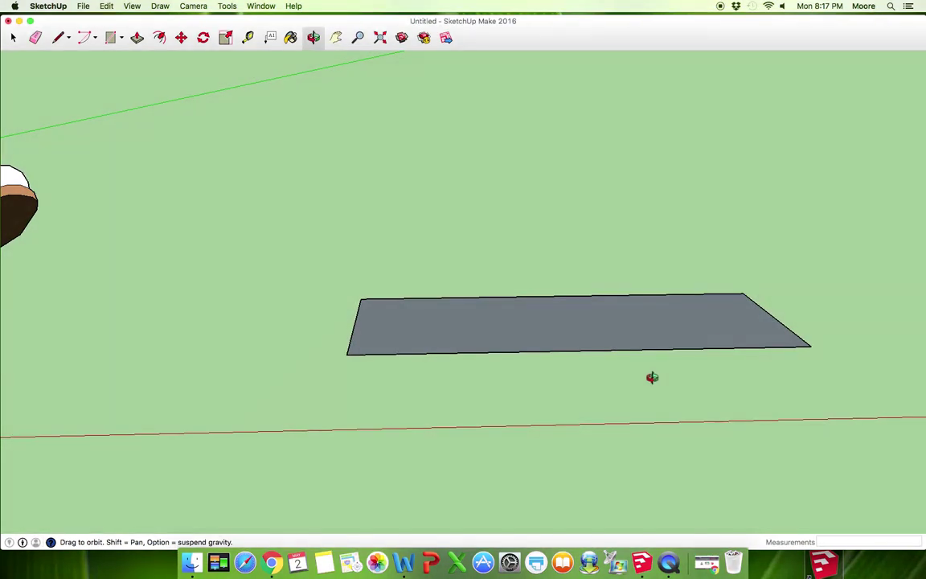
left_click_drag(641, 379, 635, 329)
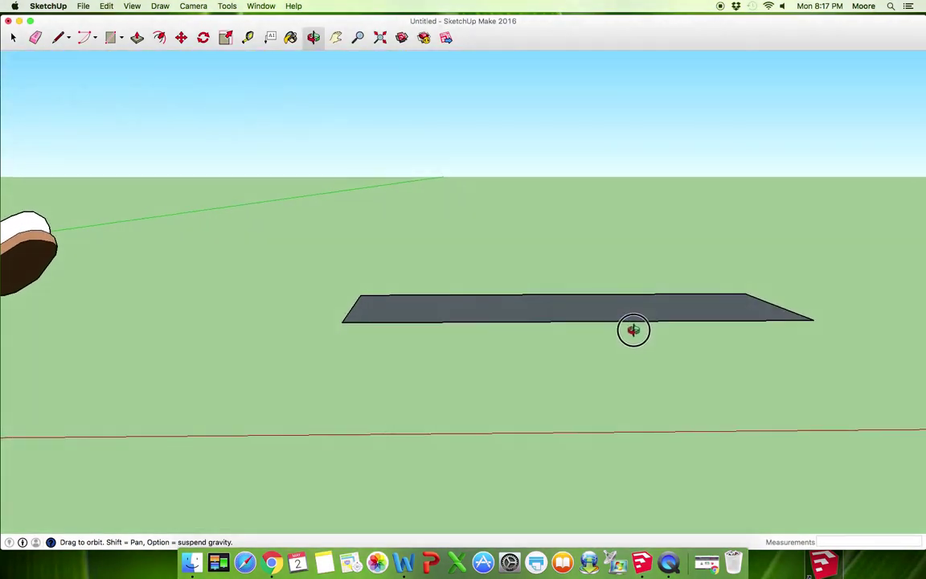
left_click(136, 38)
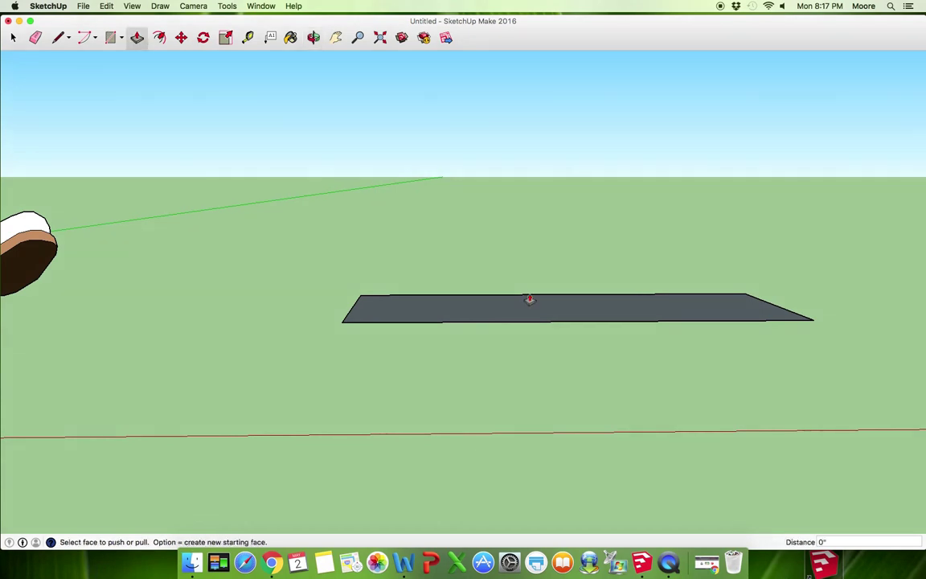
left_click(529, 303)
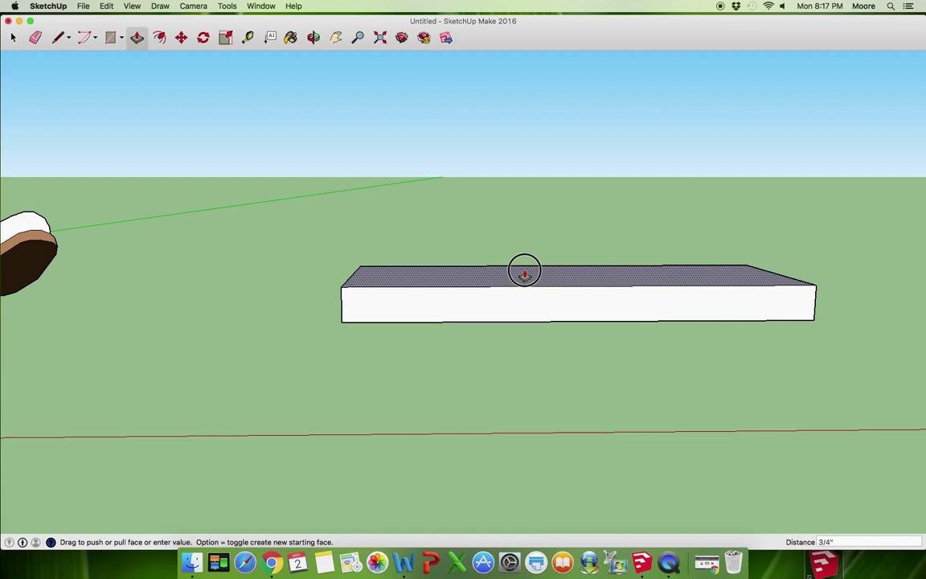
left_click(524, 276)
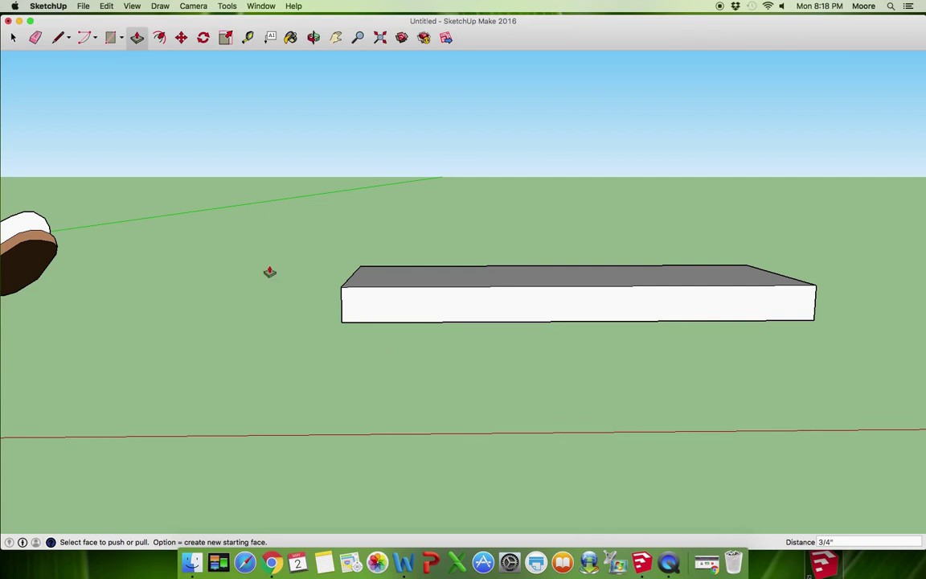
Tilt the view down onto the board and add a guide 3 inches from its left end.
left_click(240, 248)
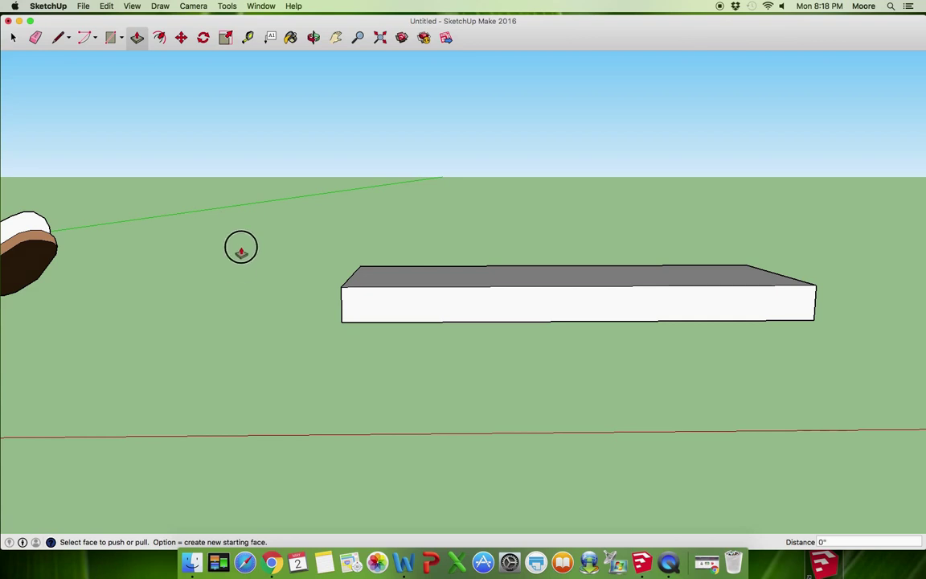
left_click(313, 37)
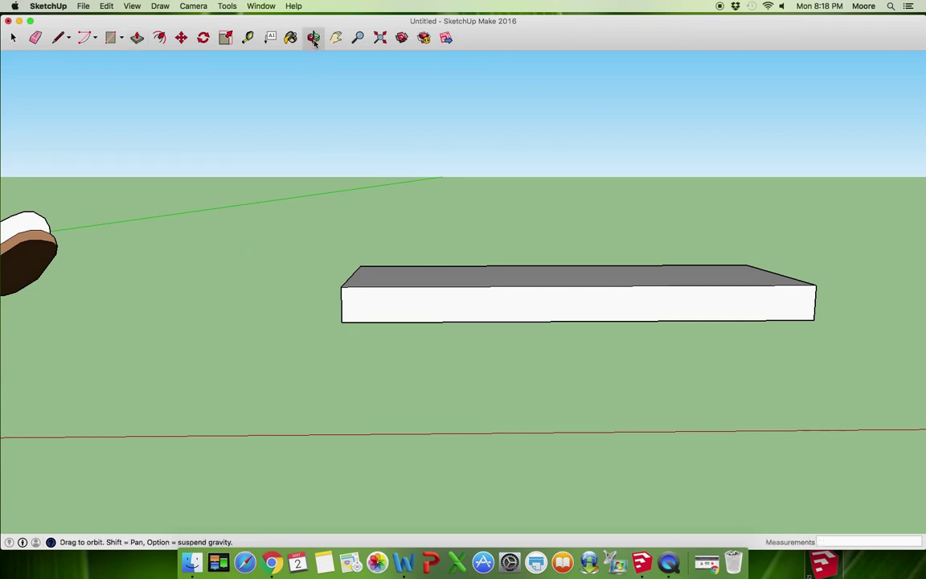
left_click_drag(368, 235, 363, 369)
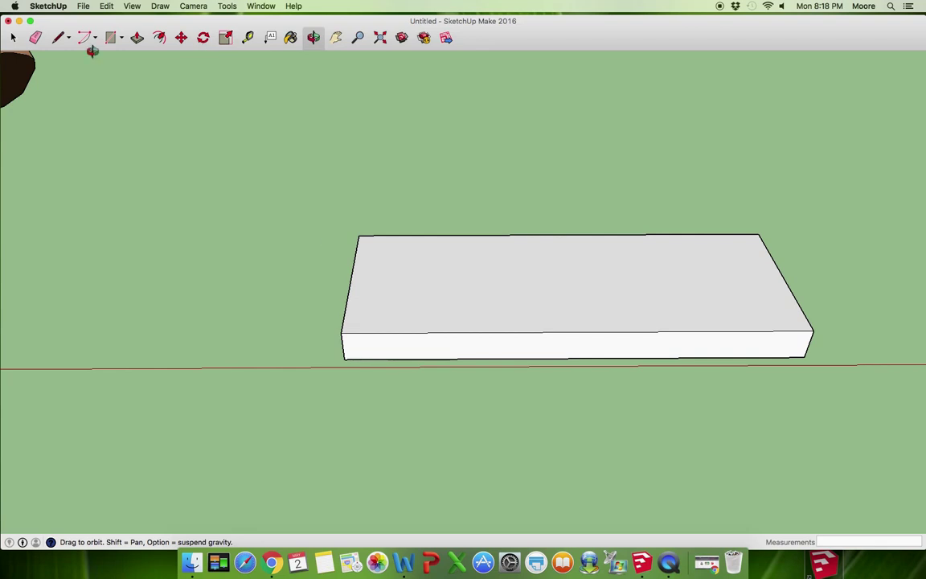
left_click(248, 37)
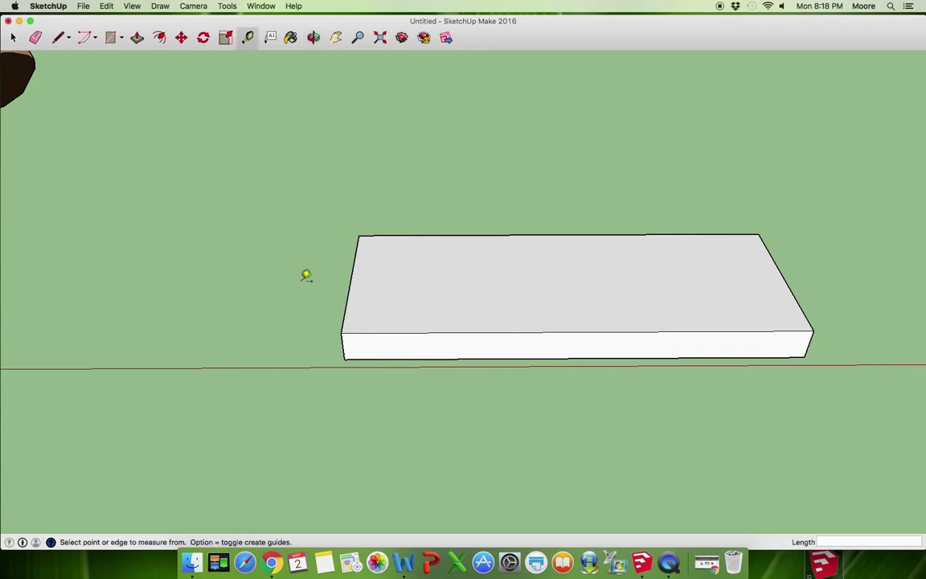
left_click(349, 287)
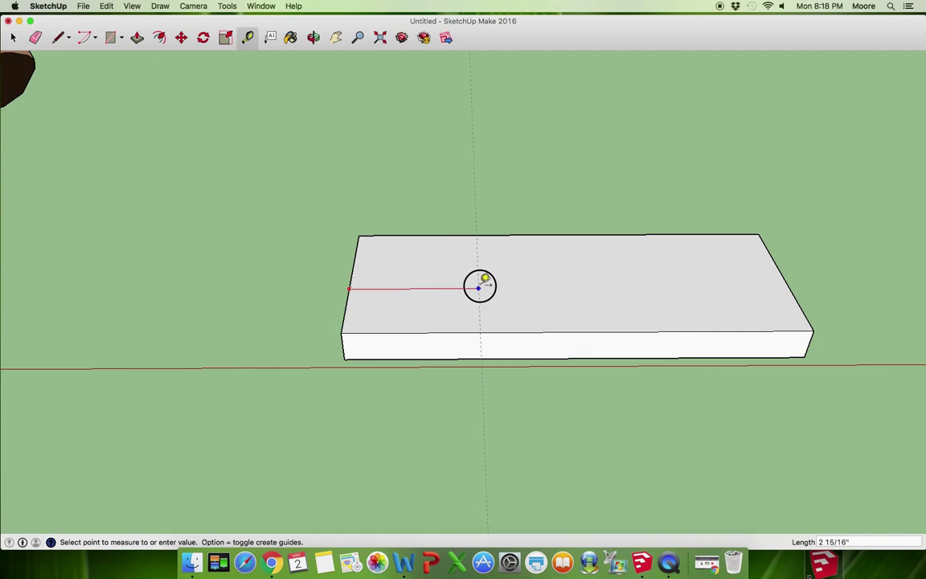
type("3")
key("Return")
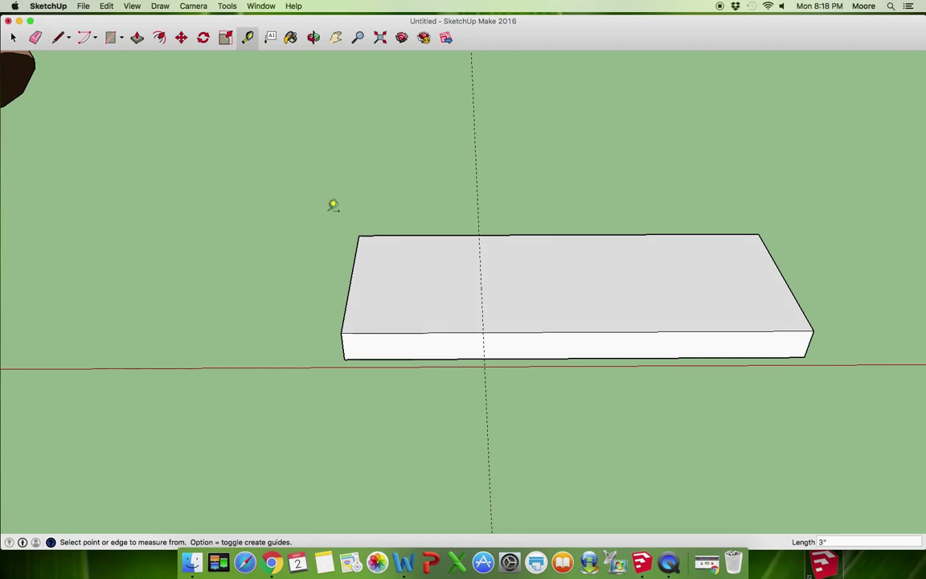
Add guides 1/2 inch inside the board's back and front long edges.
left_click(415, 230)
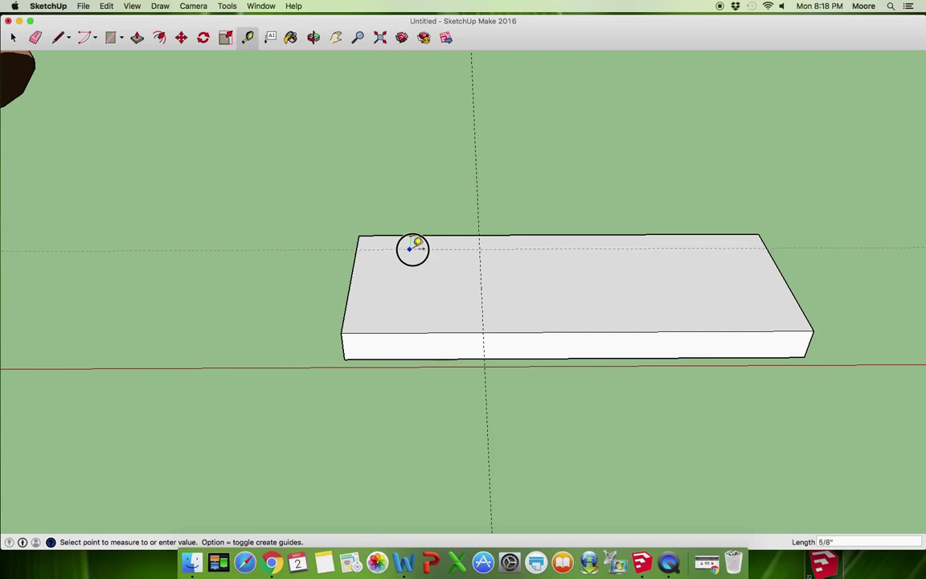
left_click(413, 246)
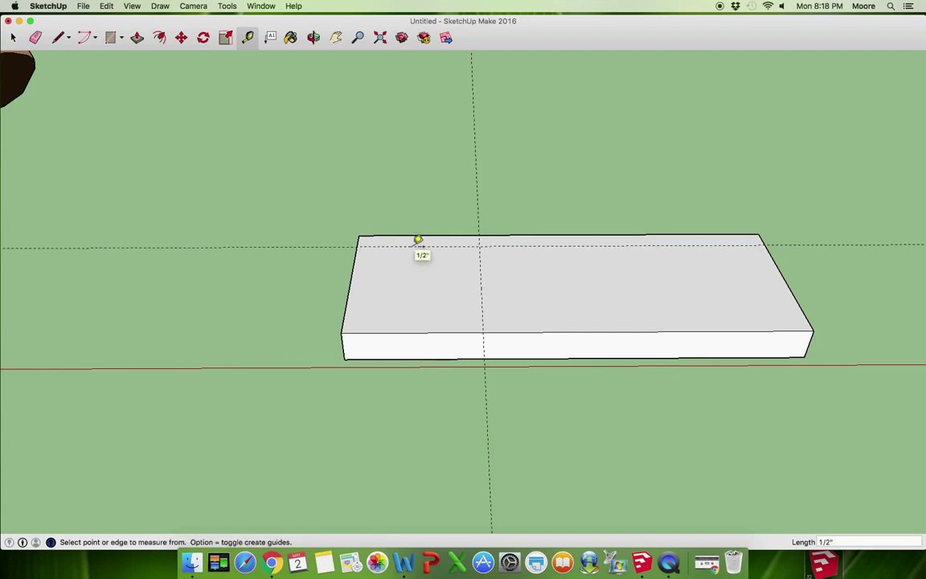
left_click(418, 331)
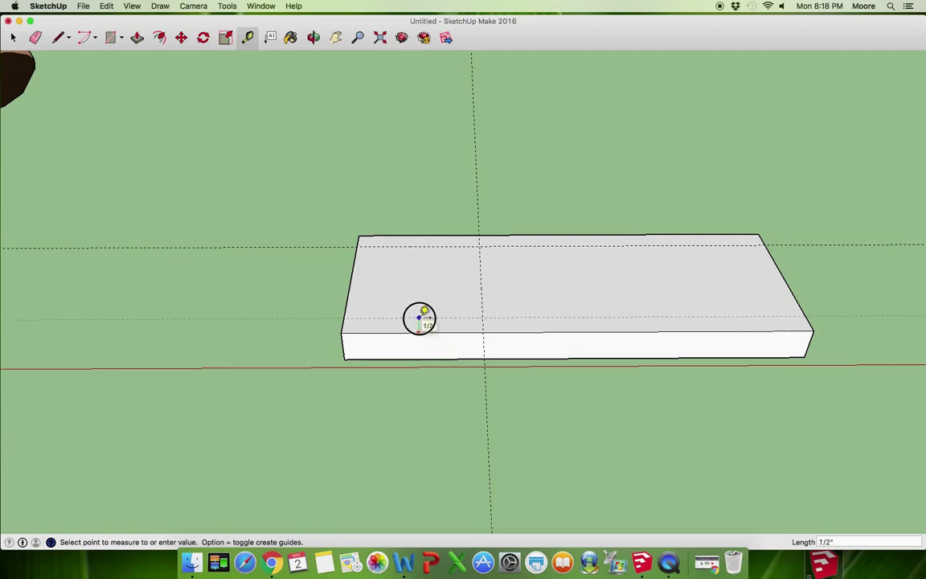
left_click(423, 317)
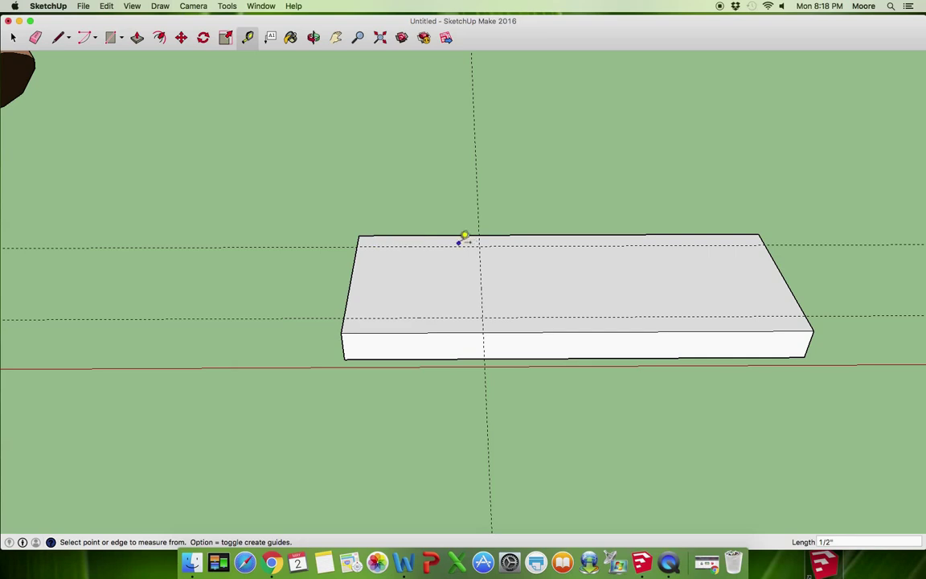
Trace lines along the guides to outline 3" x 1/2" strips at the back and front of the left end.
left_click(60, 38)
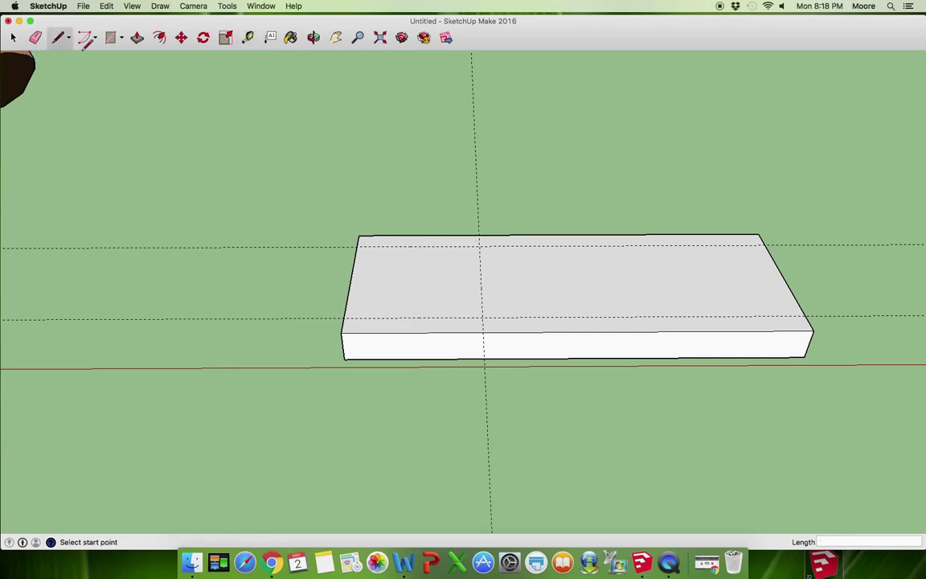
left_click(357, 246)
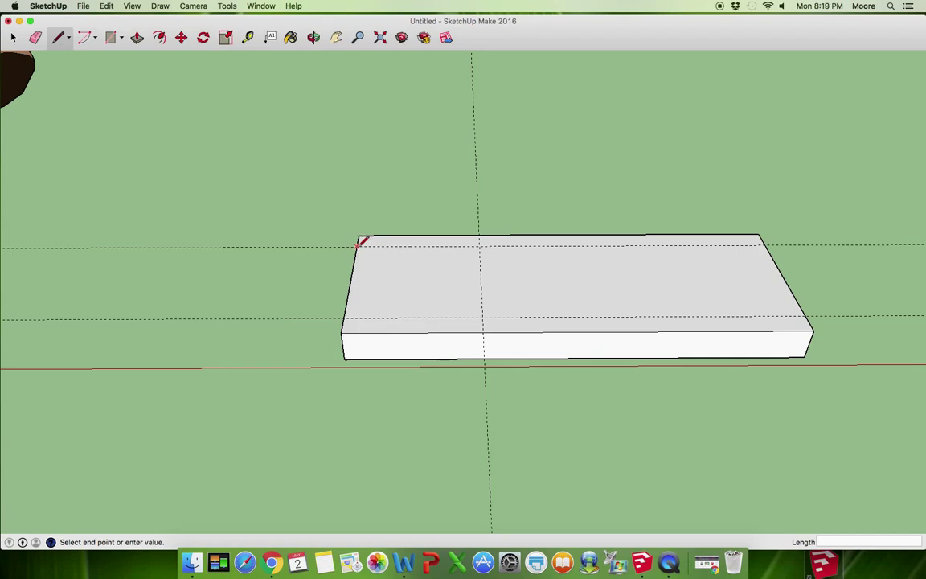
left_click(481, 245)
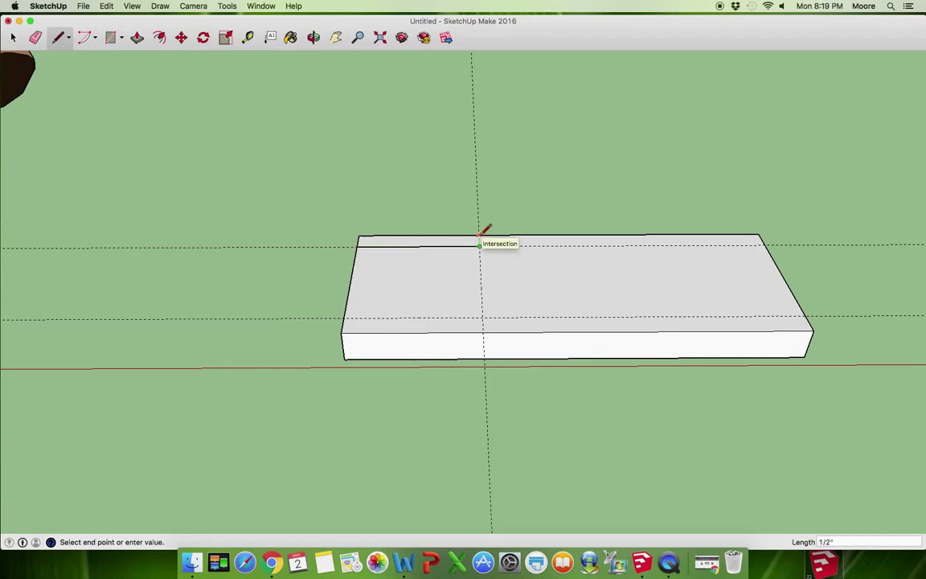
left_click(480, 236)
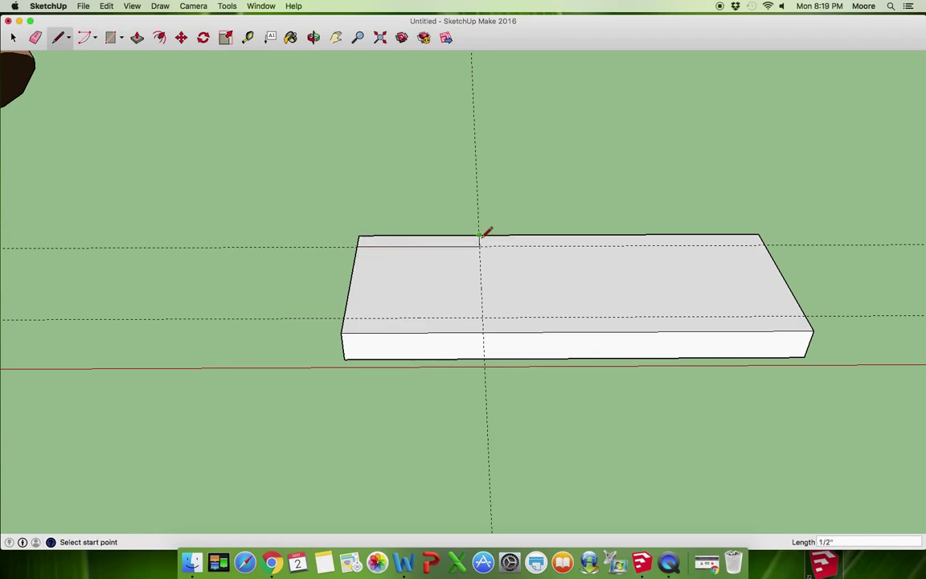
left_click(483, 330)
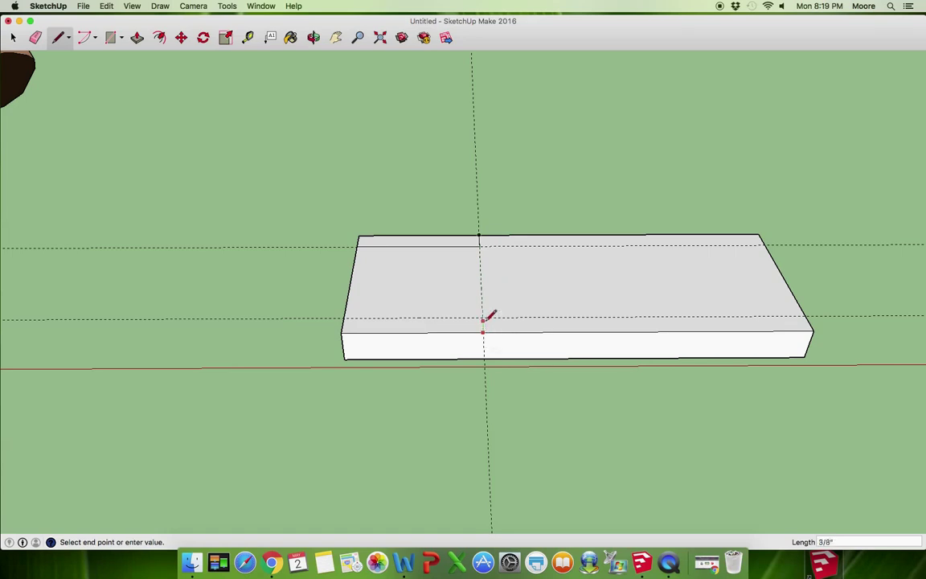
left_click(483, 317)
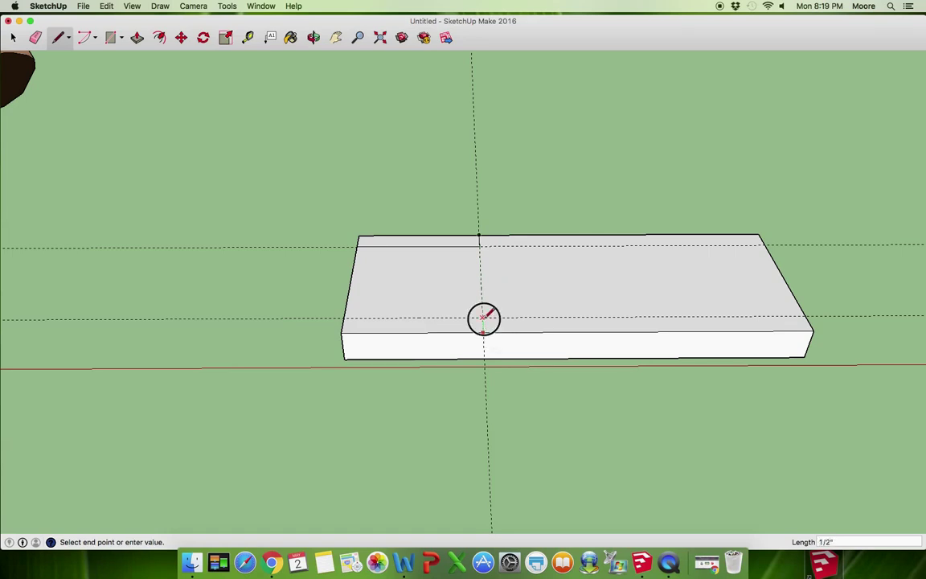
left_click(356, 310)
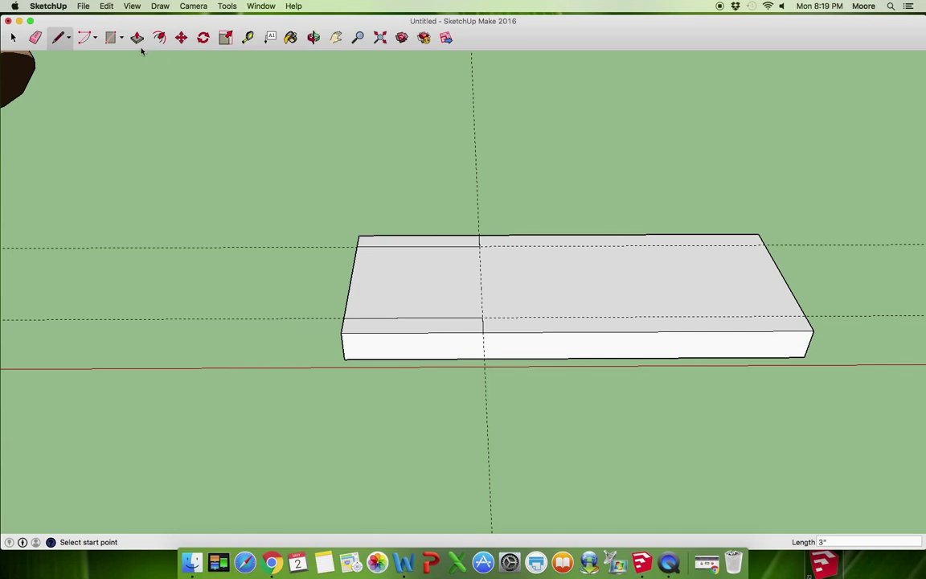
Raise the front-left end strip 3 inches into an upright block.
left_click(138, 39)
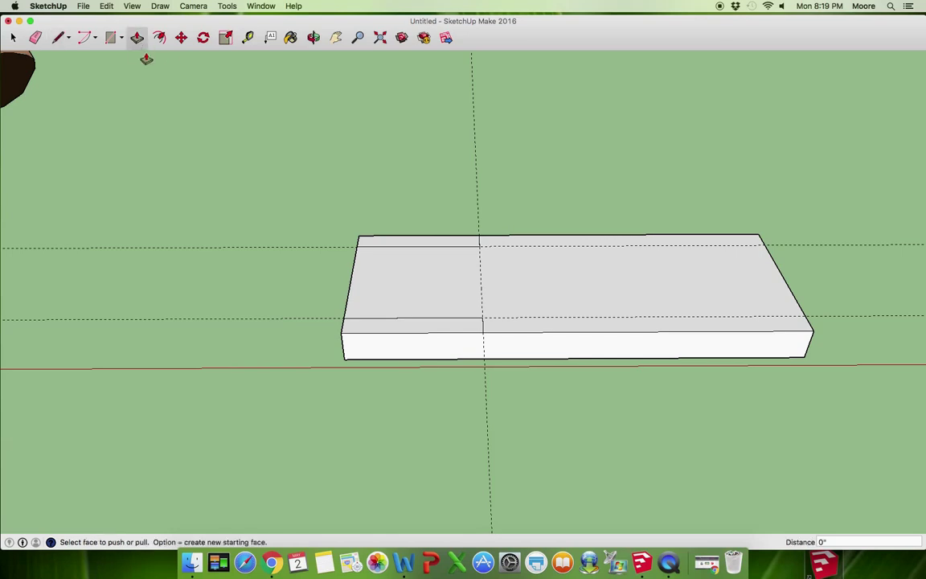
left_click(402, 326)
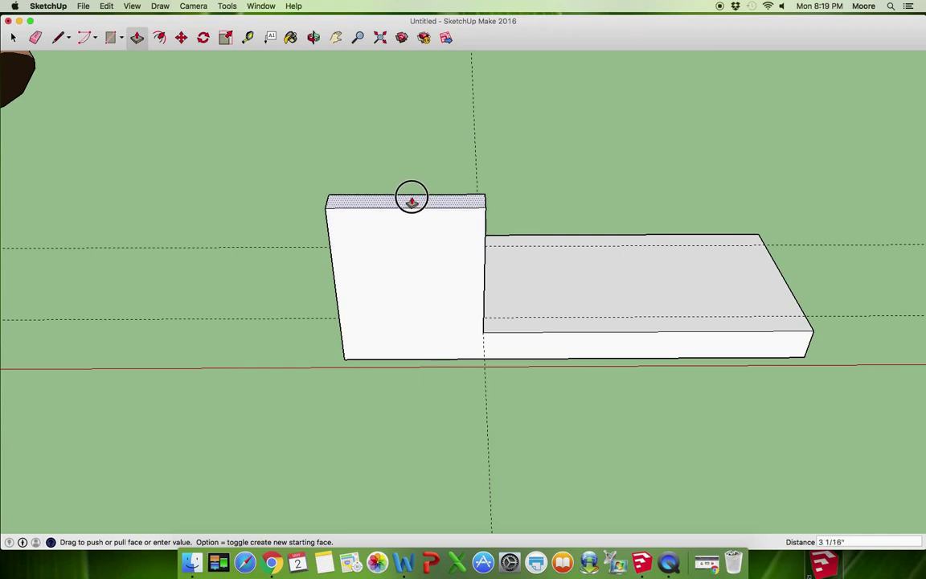
type("3")
key("Return")
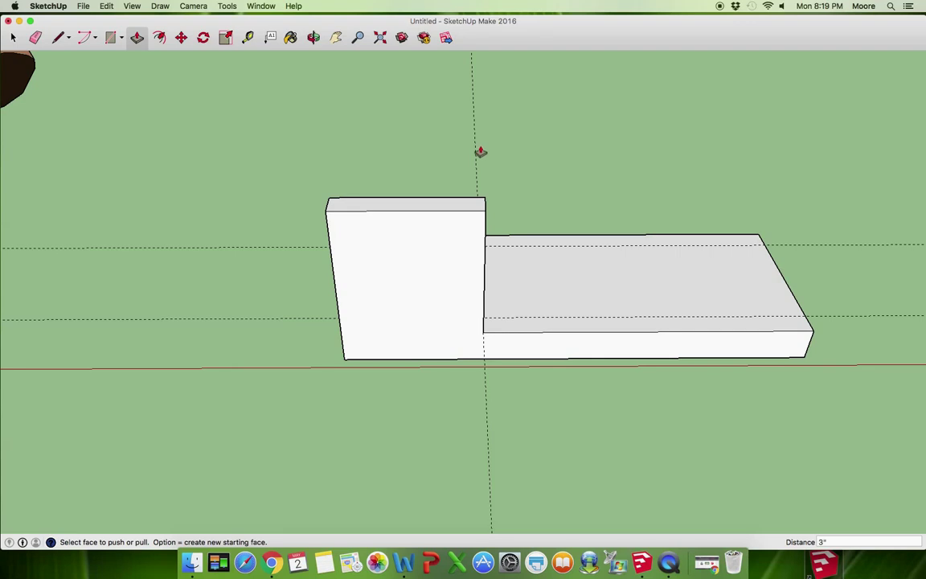
Orbit to the far end and pull its strip up 3 inches to match the first upright.
key("o")
left_click_drag(636, 209, 60, 147)
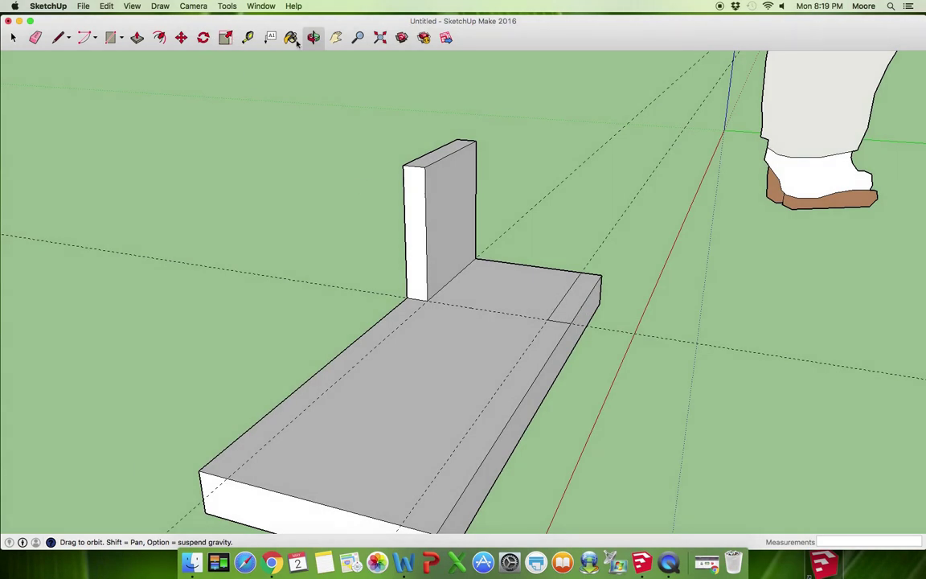
left_click(137, 37)
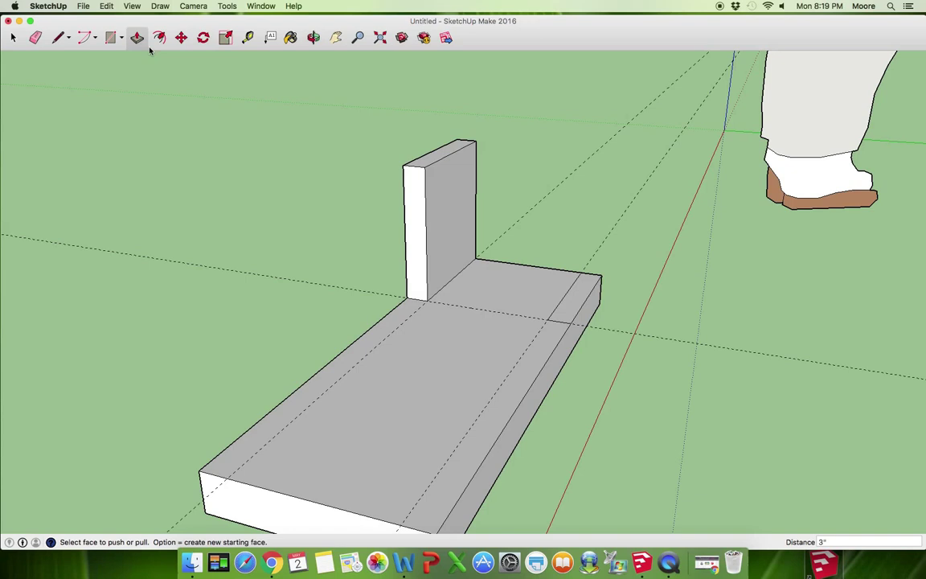
left_click(580, 287)
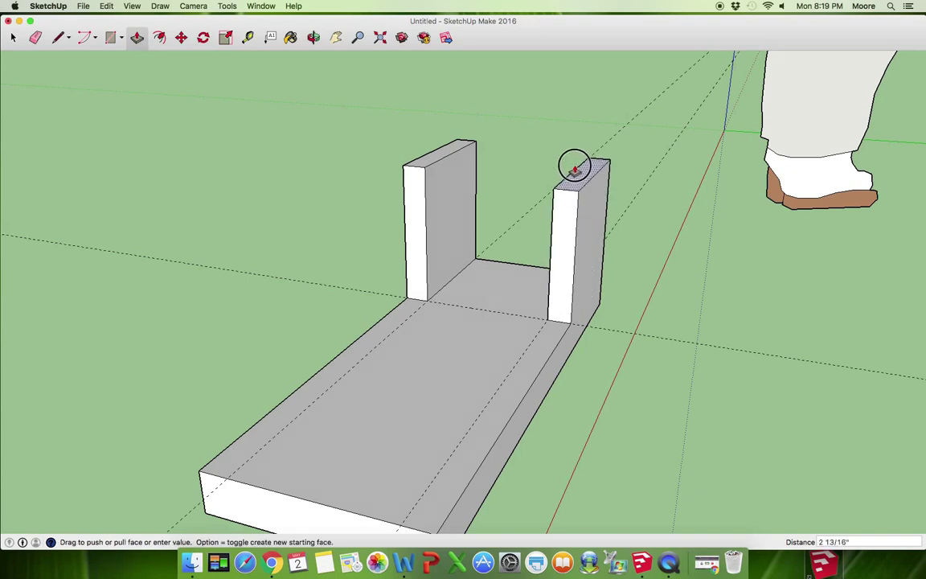
left_click(576, 161)
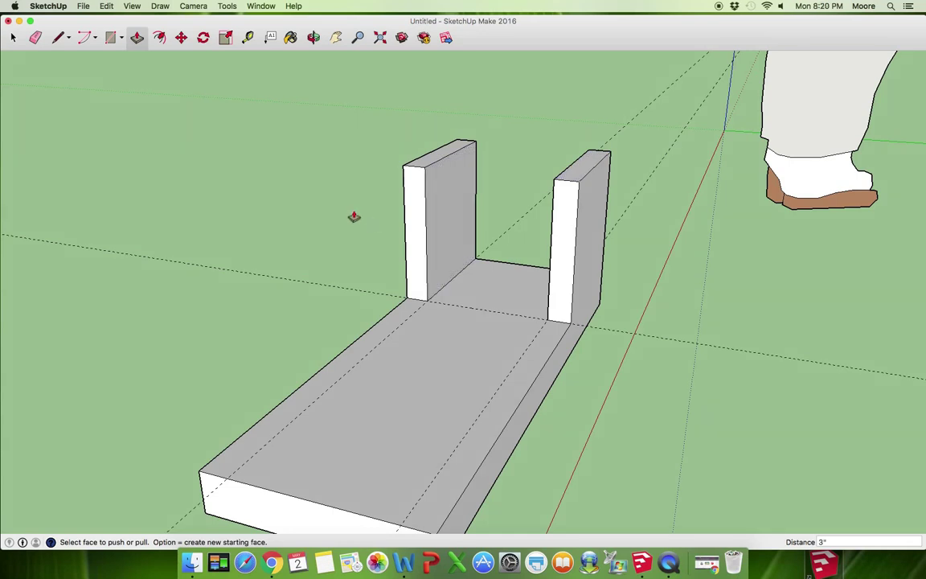
left_click(314, 40)
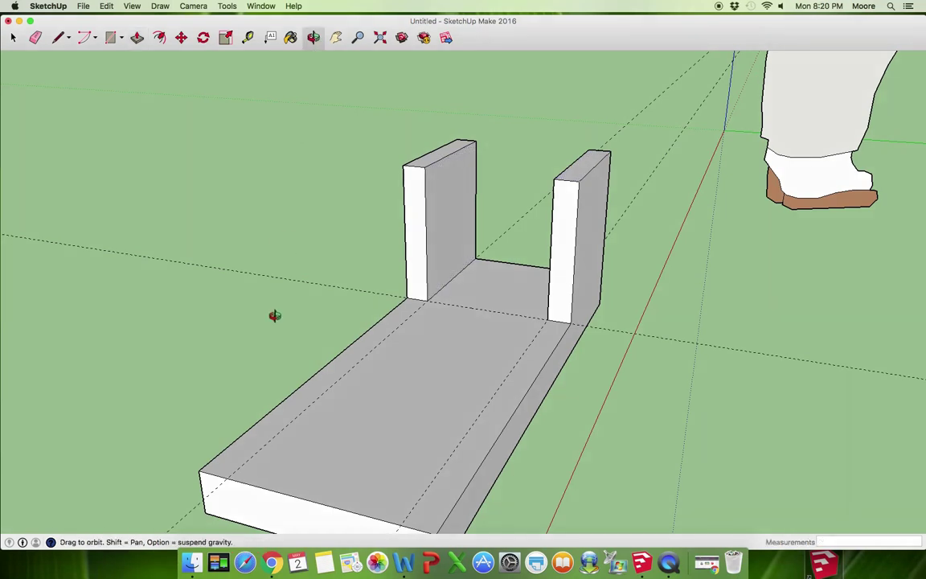
From a side-on view, place a guide 1 inch below the upright wall's top edge.
left_click_drag(275, 317, 868, 252)
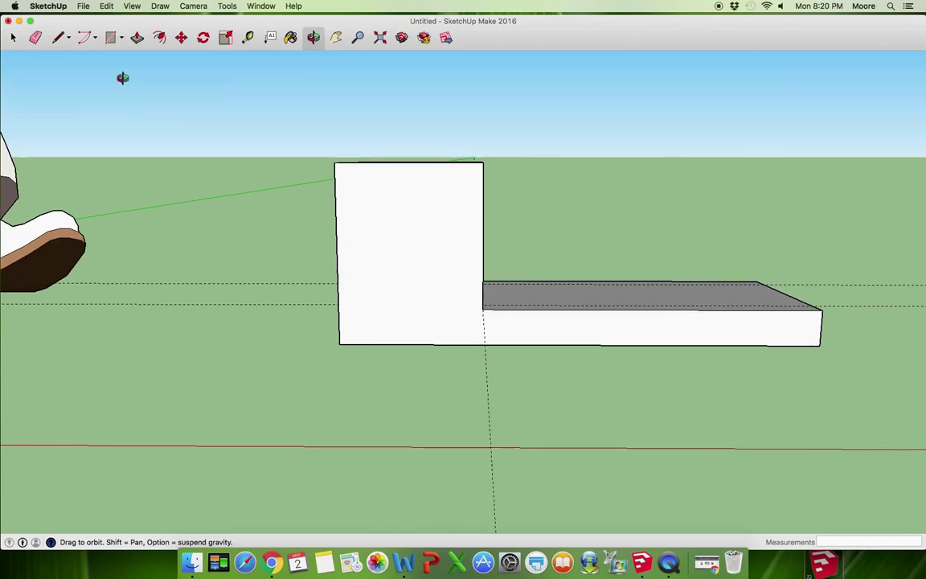
left_click(248, 39)
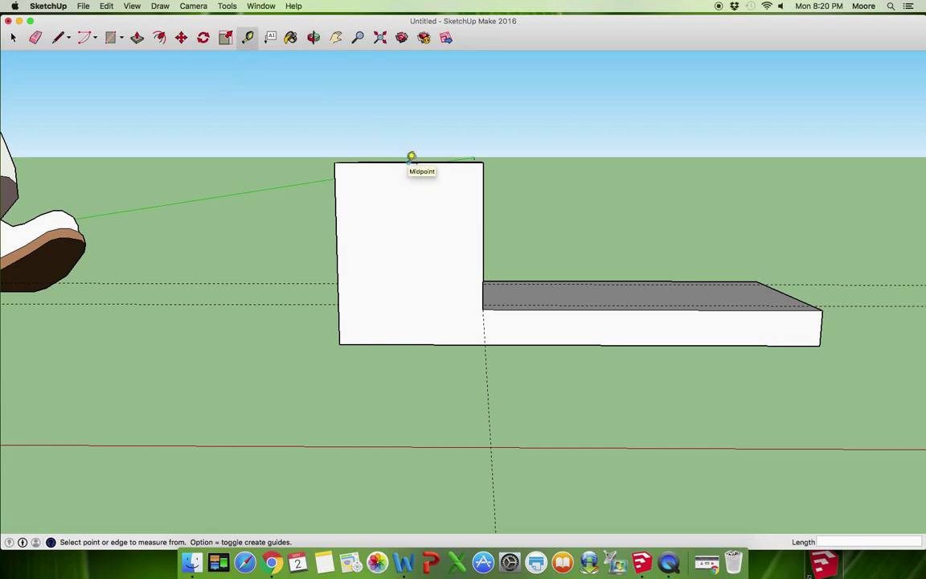
left_click(411, 157)
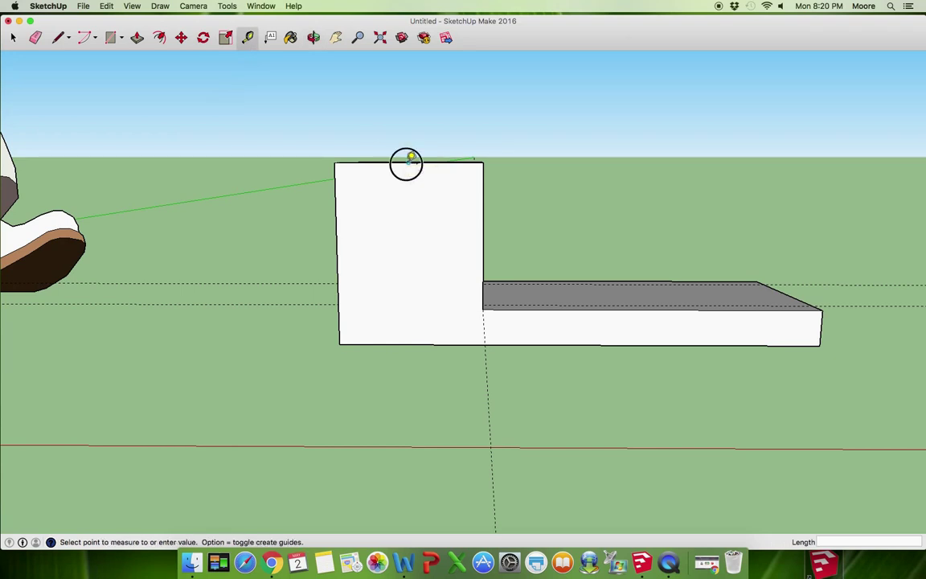
left_click(412, 207)
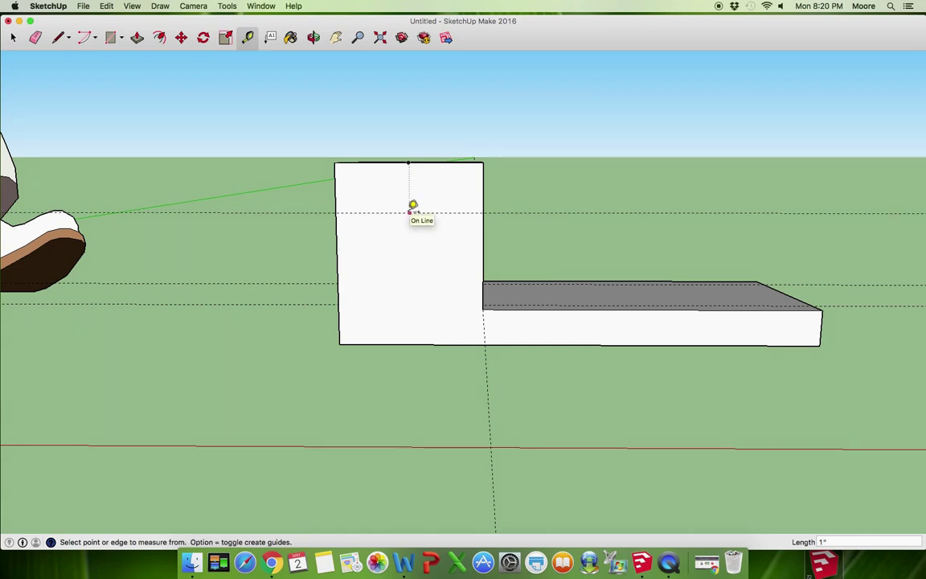
Draw a 2 Point Arc across the wall on the guide, peaking at the top-edge midpoint.
left_click(92, 39)
left_click(94, 40)
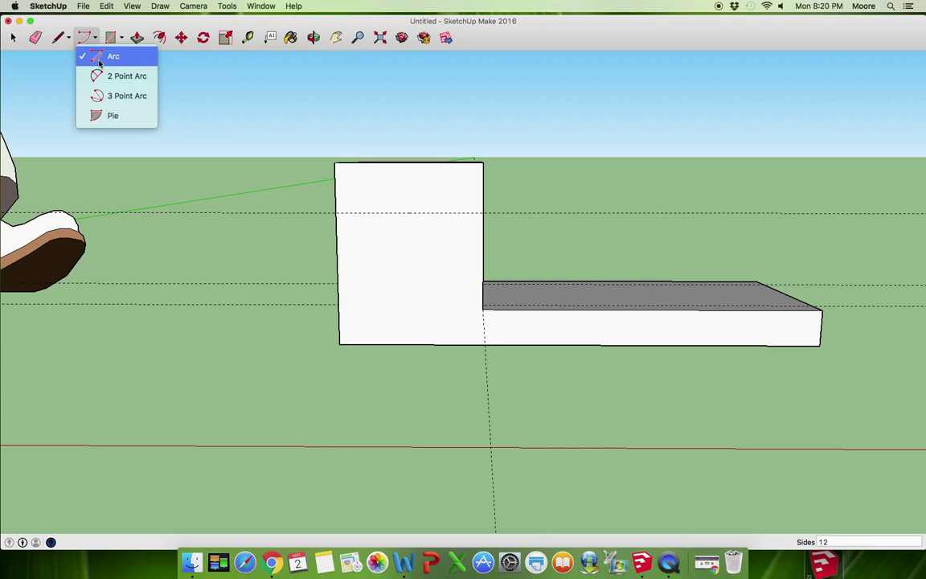
left_click(105, 75)
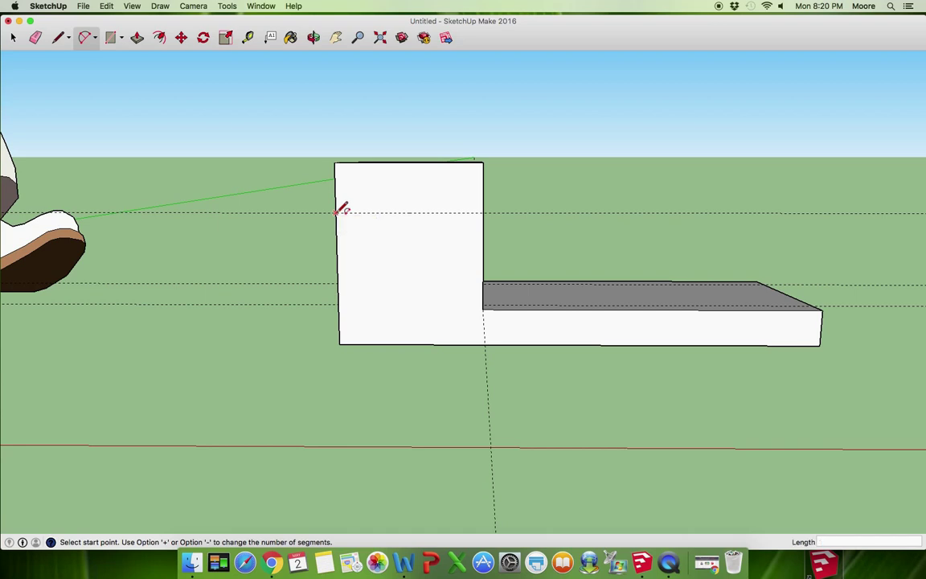
left_click(336, 212)
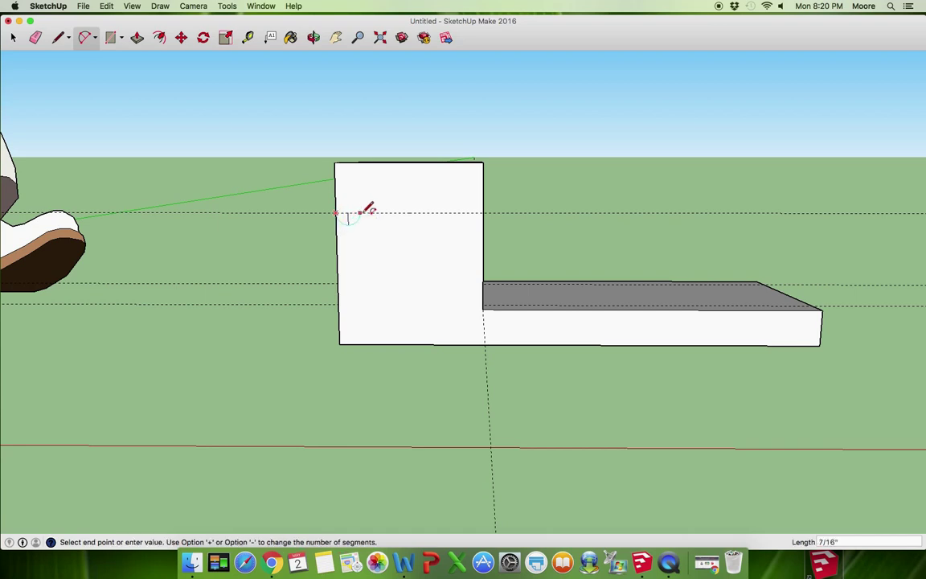
left_click(483, 213)
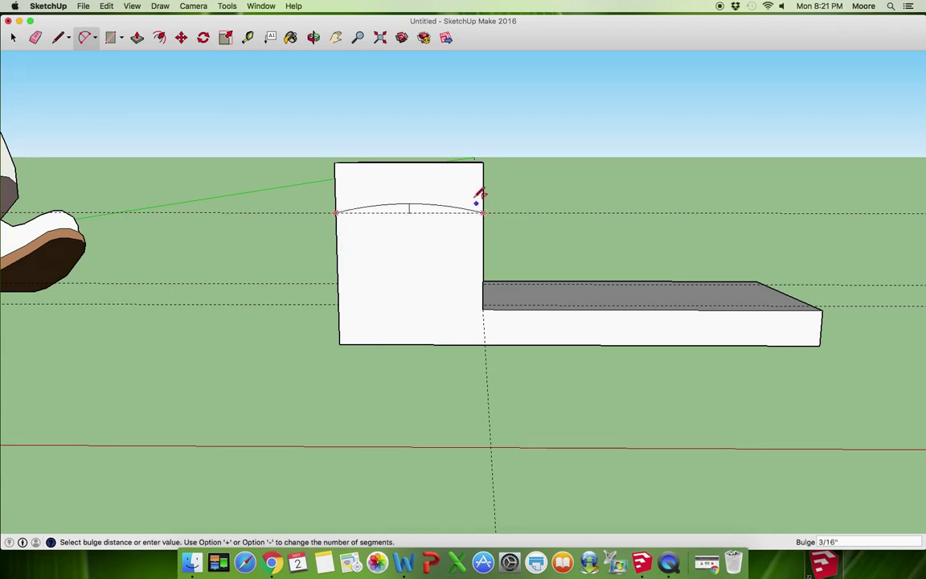
left_click(413, 160)
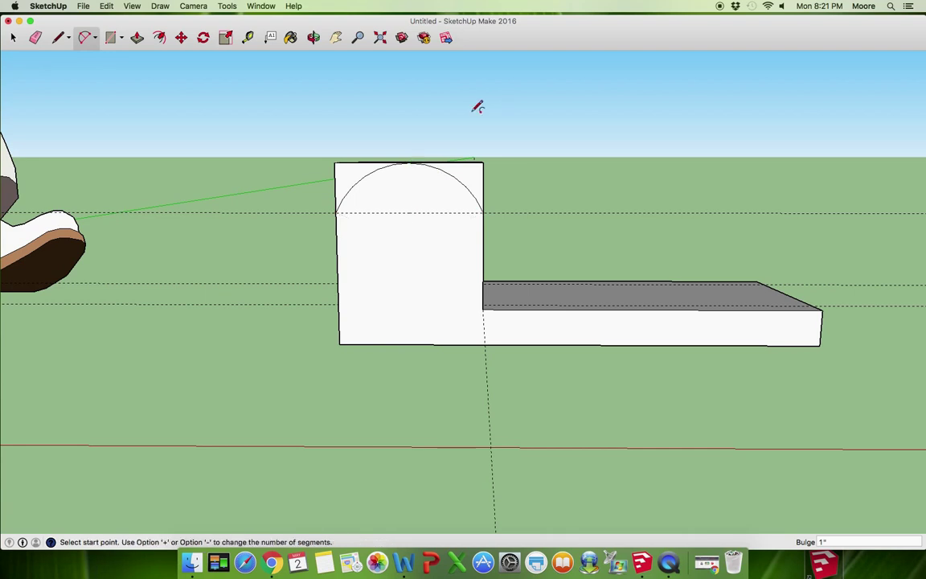
Push away the left and right corner pieces above the arc, leaving a rounded wall top.
left_click(138, 38)
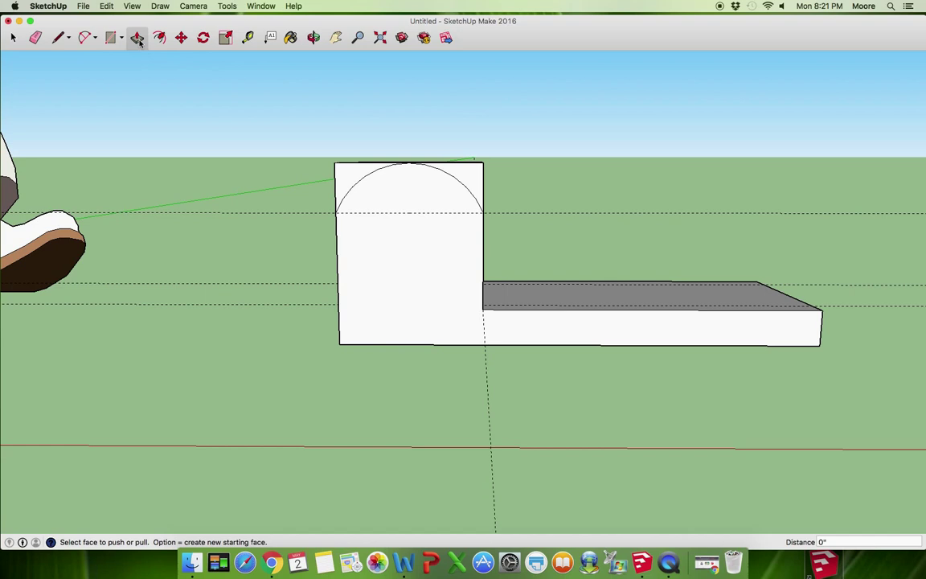
mouse_move(466, 173)
left_mouse_down()
mouse_move(460, 155)
mouse_move(467, 179)
mouse_move(471, 152)
mouse_move(470, 182)
mouse_move(470, 167)
left_mouse_up()
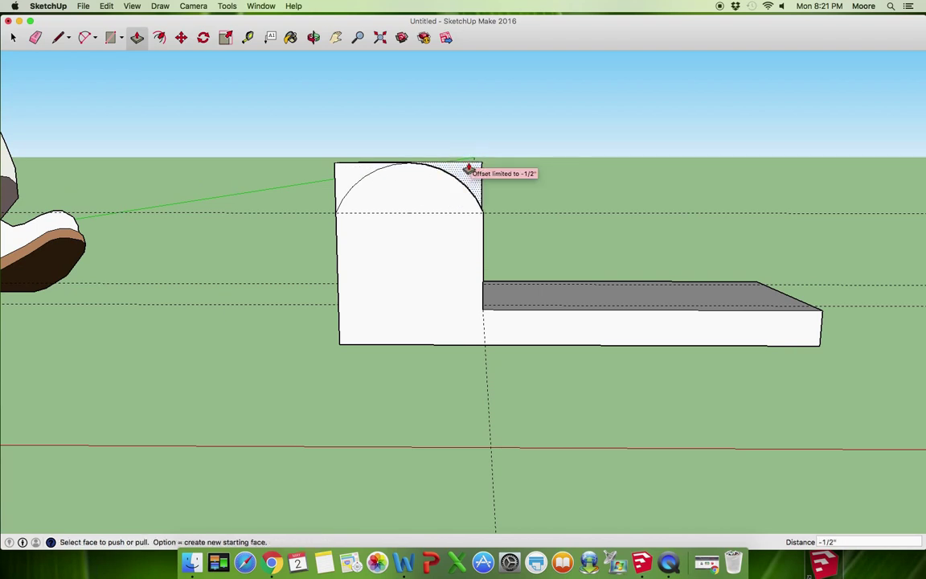
left_click_drag(345, 176, 347, 170)
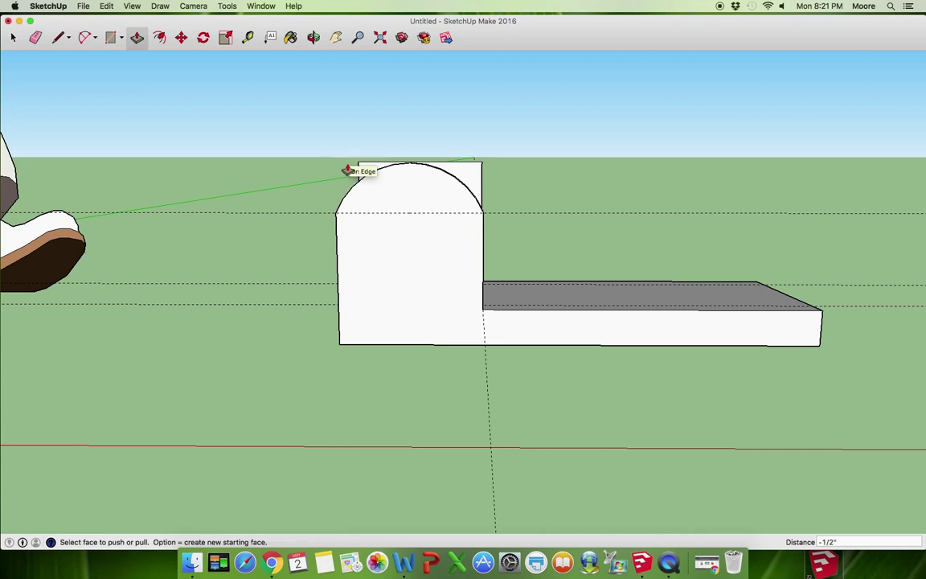
left_click_drag(463, 169, 463, 169)
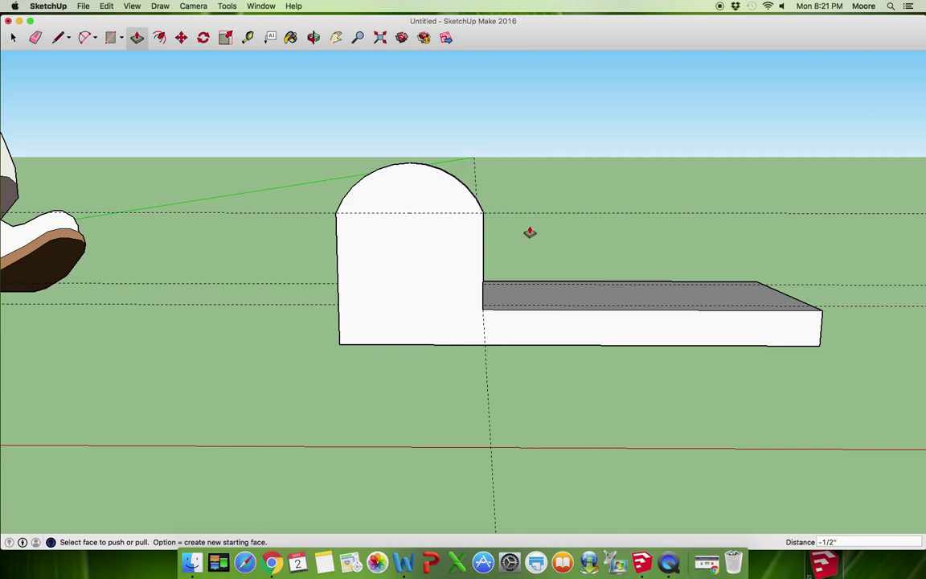
middle_click_drag(594, 232, 547, 236)
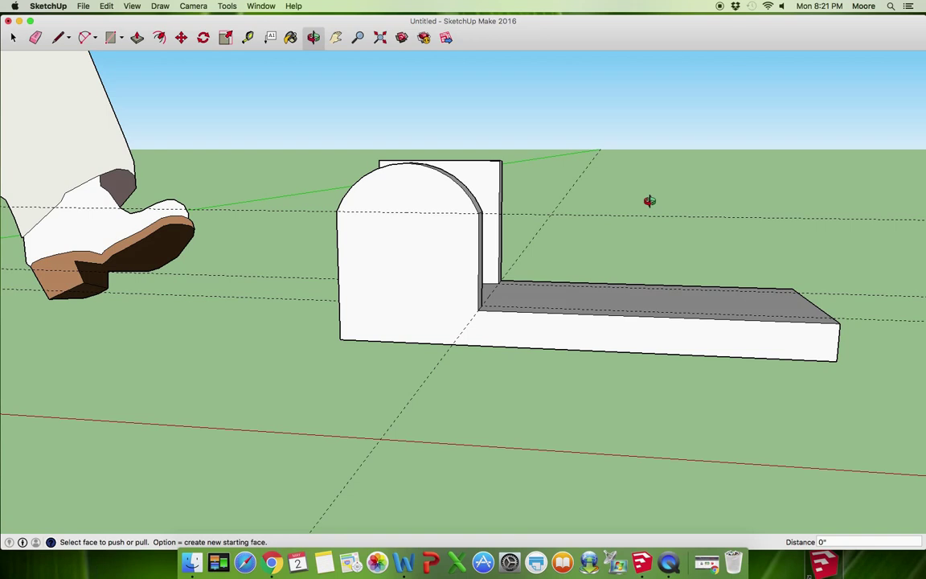
Orbit to face the other wall and place a guide 1 inch below its top edge.
middle_click_drag(649, 202, 0, 230)
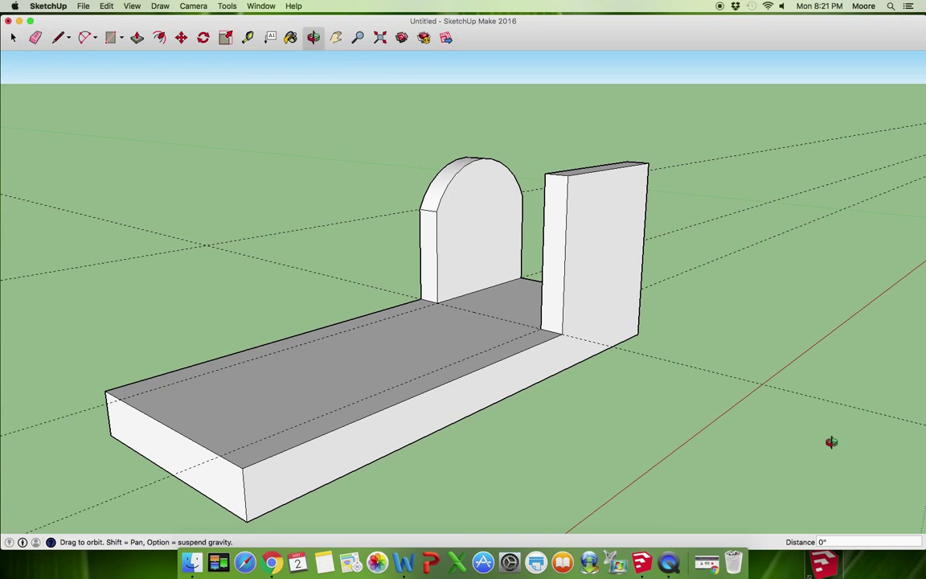
middle_click_drag(814, 392, 549, 346)
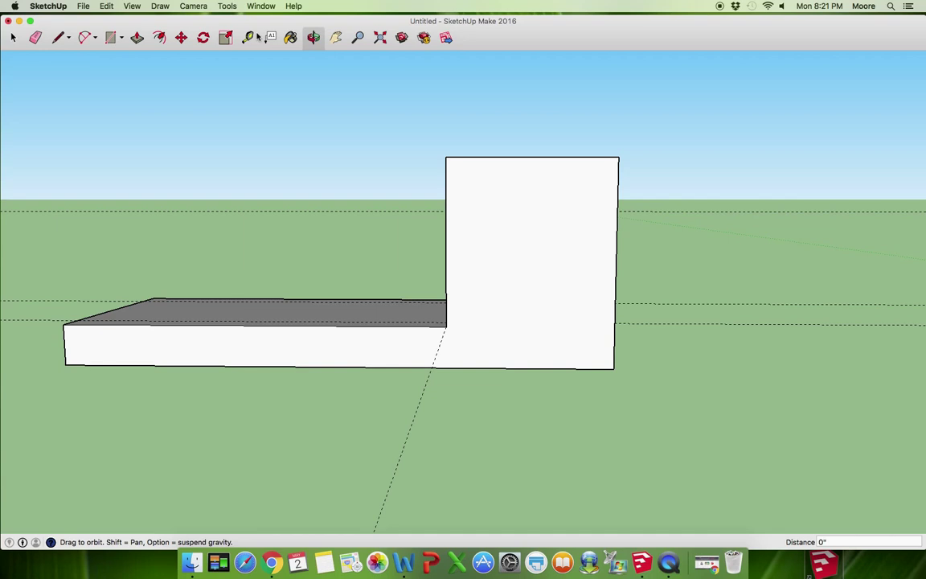
key("t")
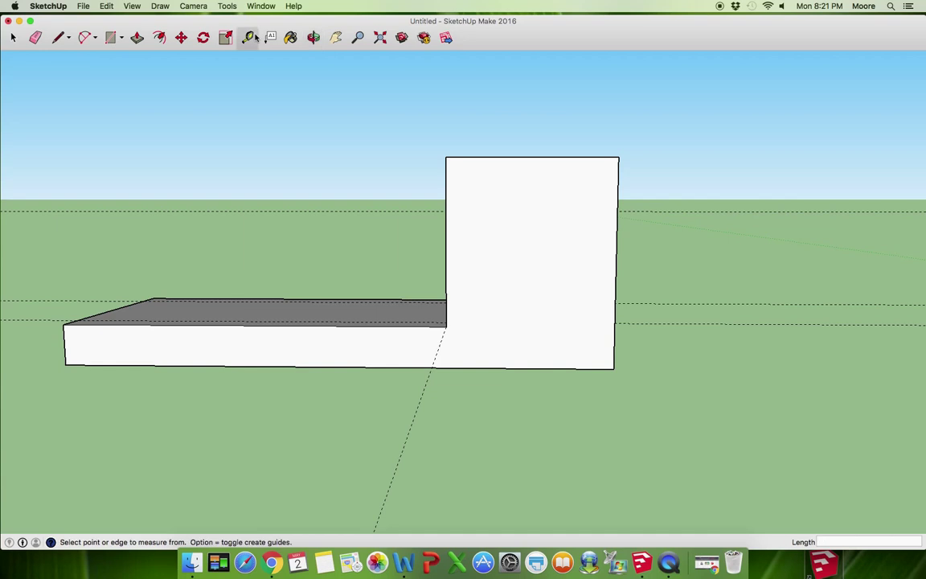
left_click(535, 154)
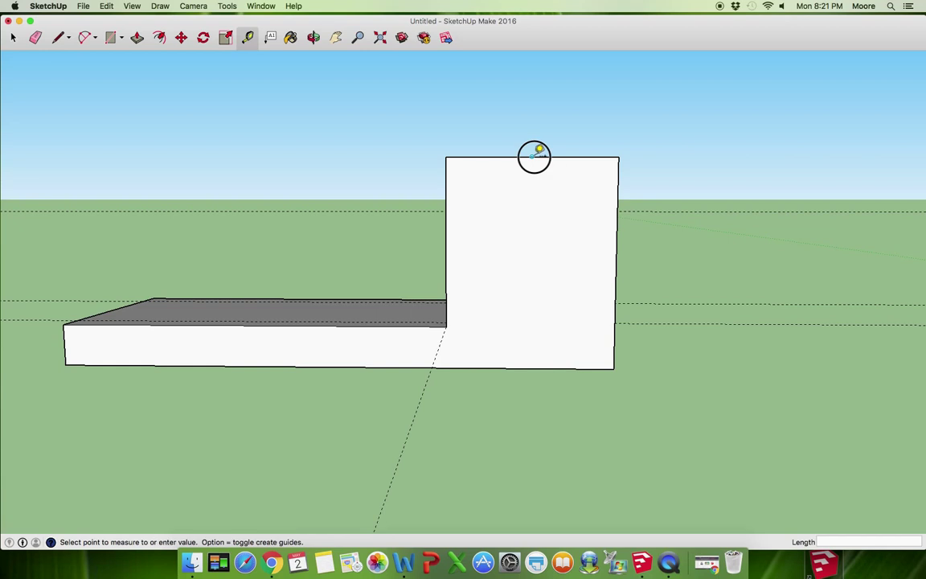
left_click(532, 213)
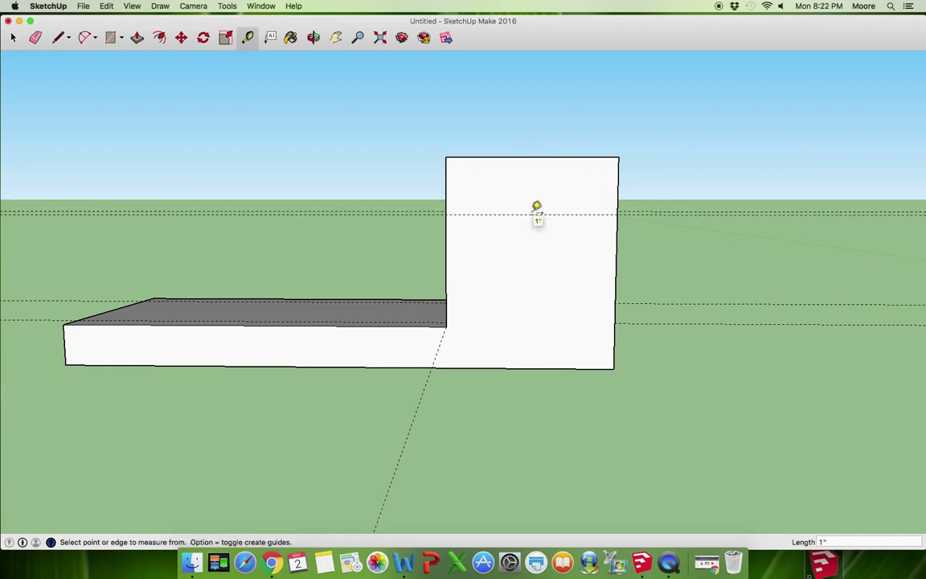
Draw an arc across that wall along the guide, bulging up to the top edge.
left_click(87, 39)
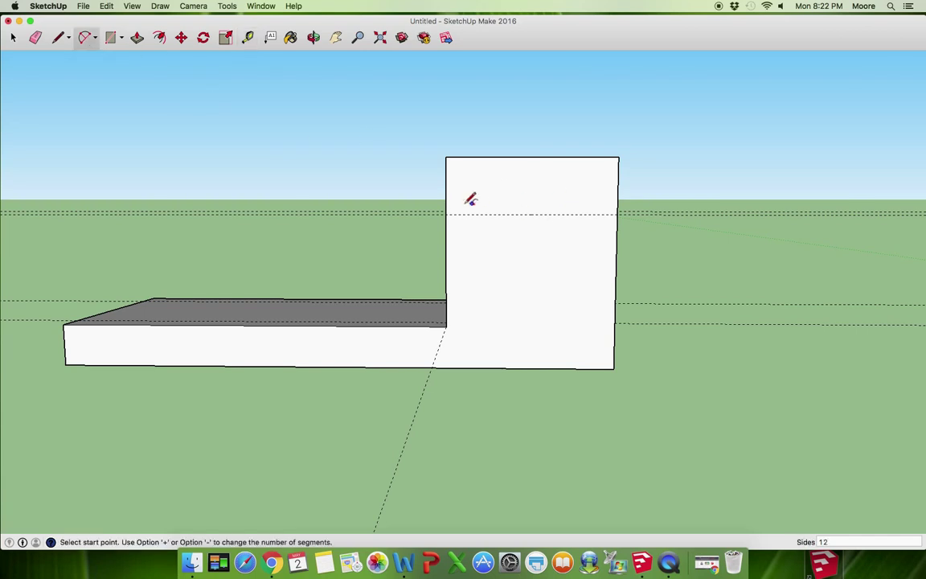
left_click(446, 214)
left_click(619, 214)
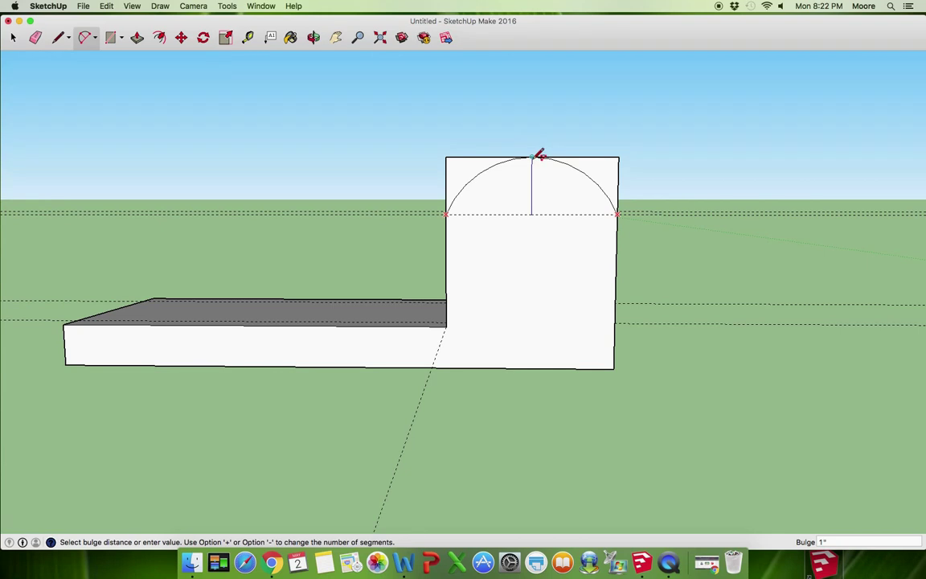
left_click(535, 156)
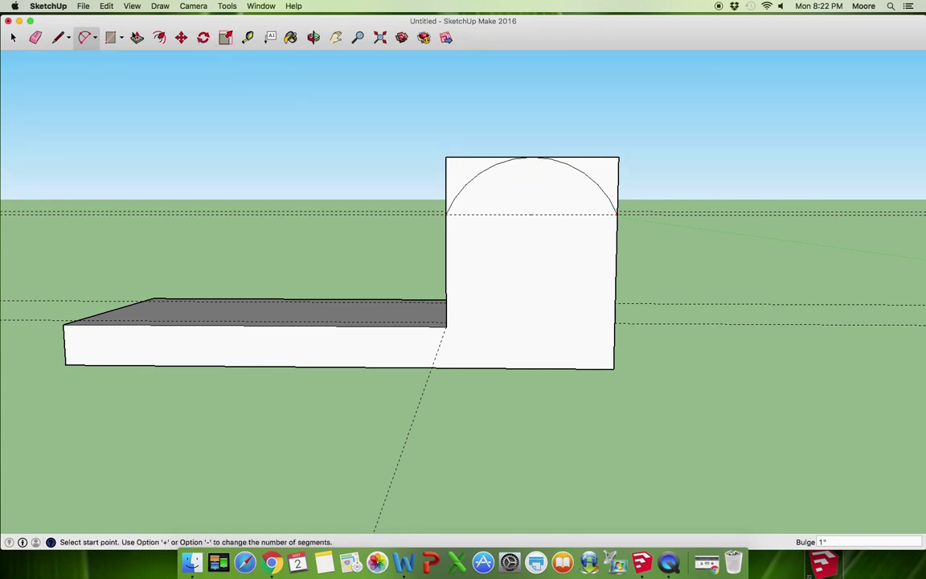
Push away both corner pieces above the second arc to finish its rounded top.
left_click(138, 38)
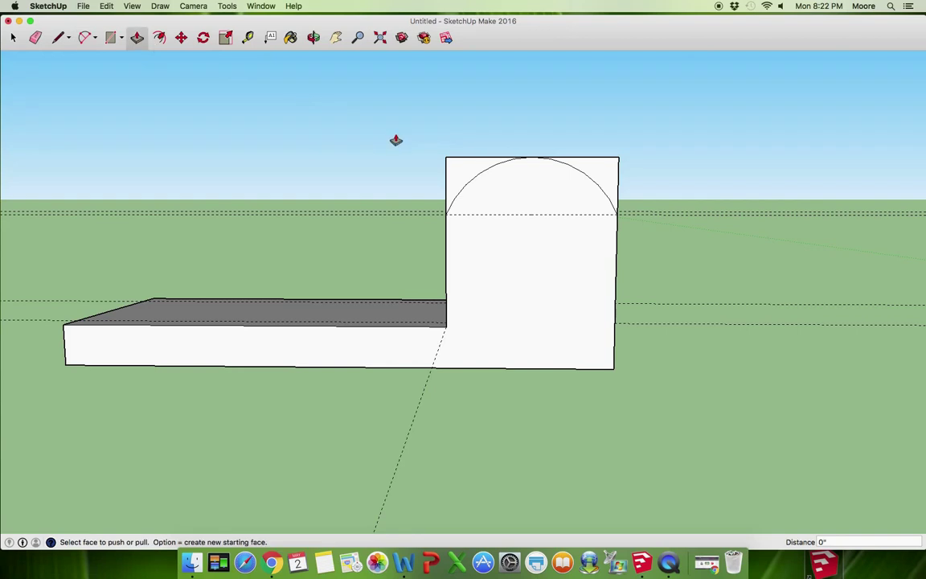
left_click(463, 165)
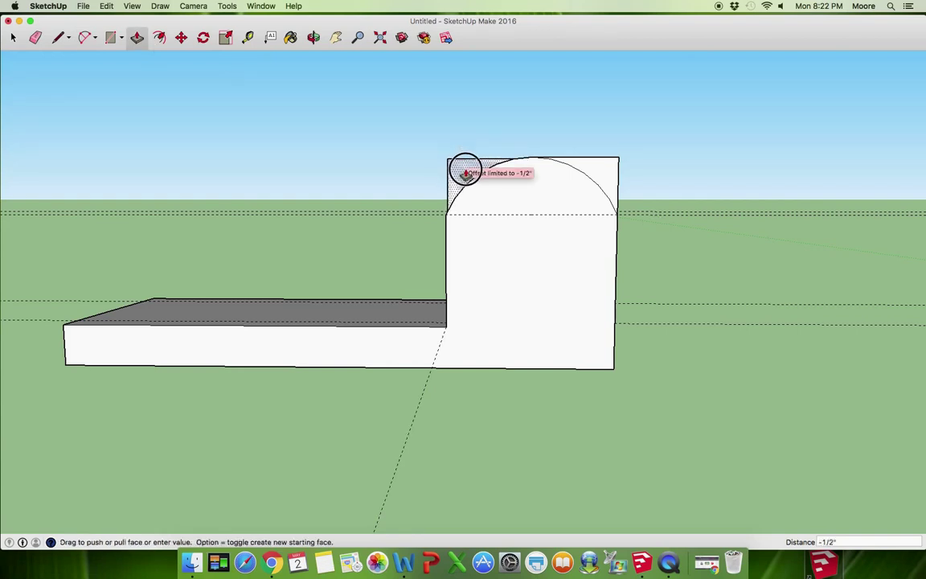
left_click(464, 169)
left_click(598, 169)
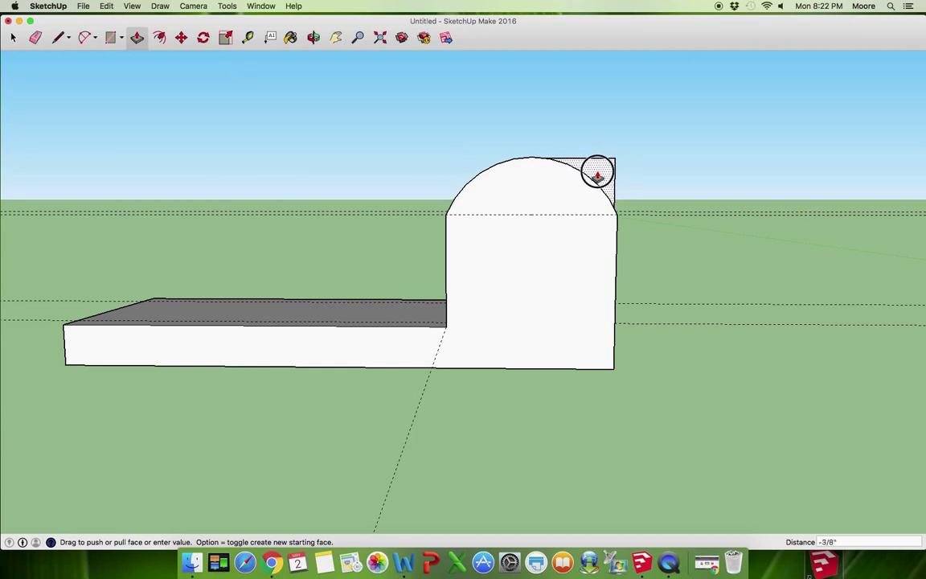
left_click(596, 172)
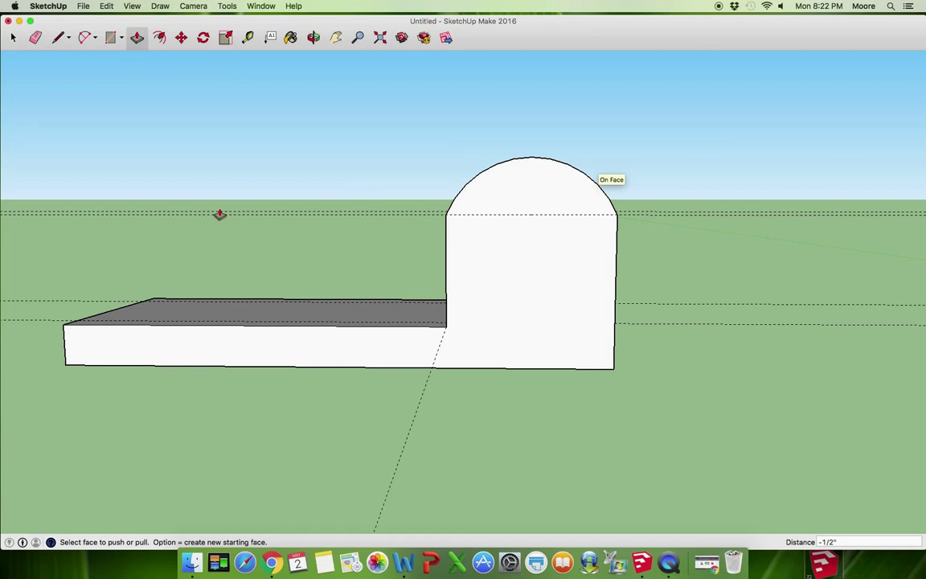
key("o")
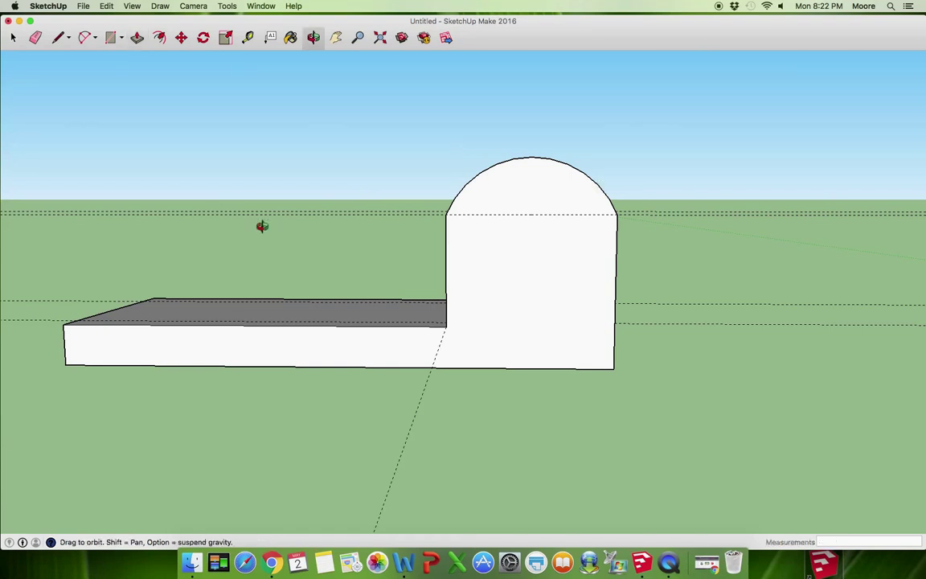
Orbit to view the arched wall from its opposite side, then bring up the Rectangle tool choices.
left_click_drag(241, 242, 922, 224)
left_click_drag(287, 387, 567, 385)
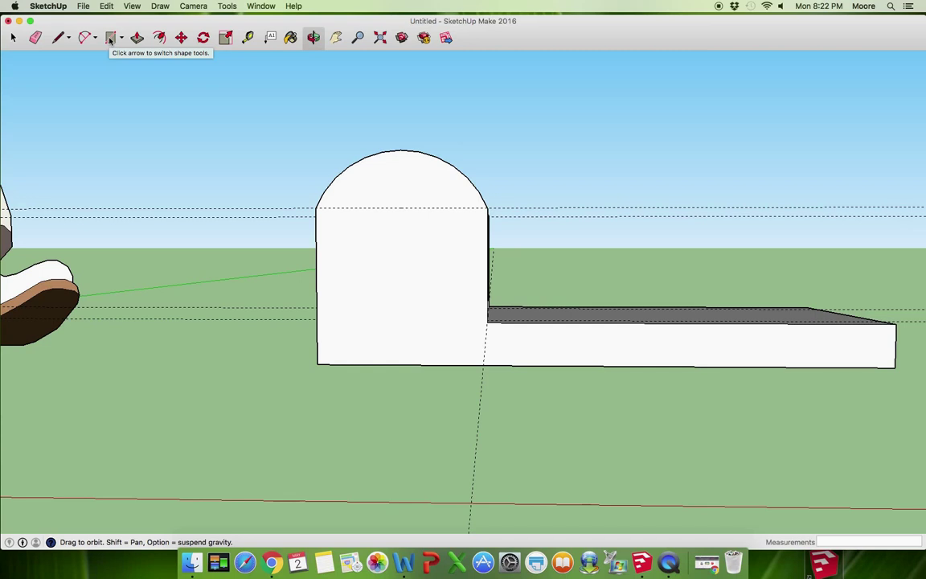
left_click(248, 38)
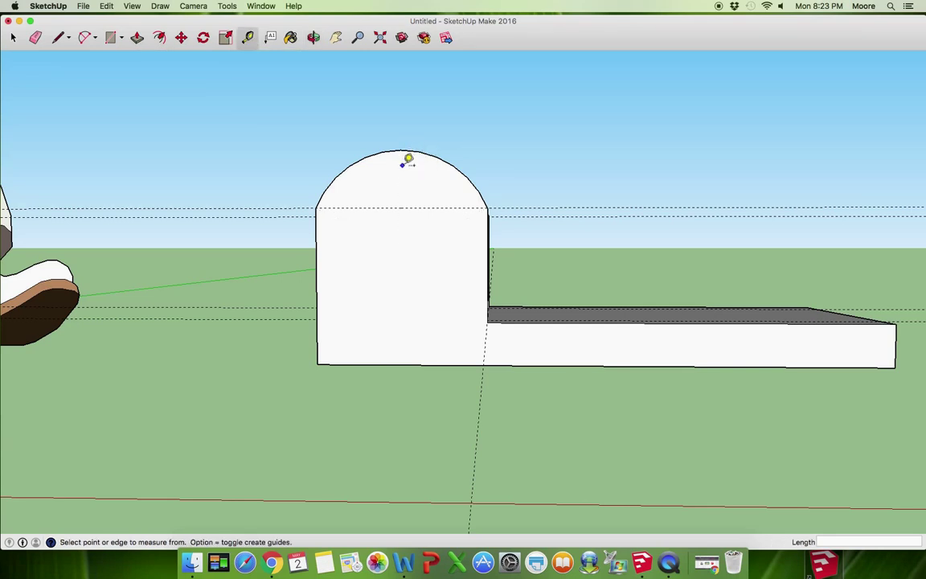
left_click(405, 201)
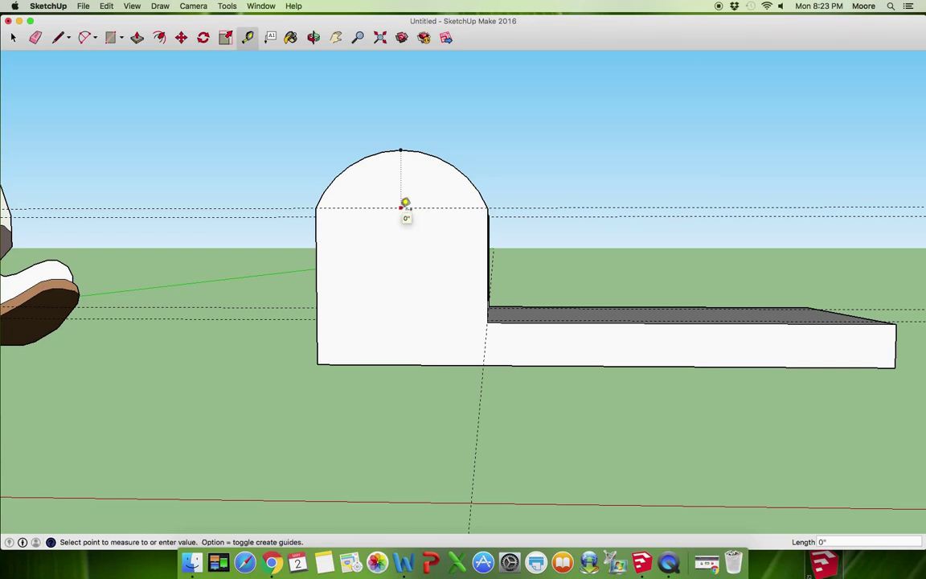
key("Escape")
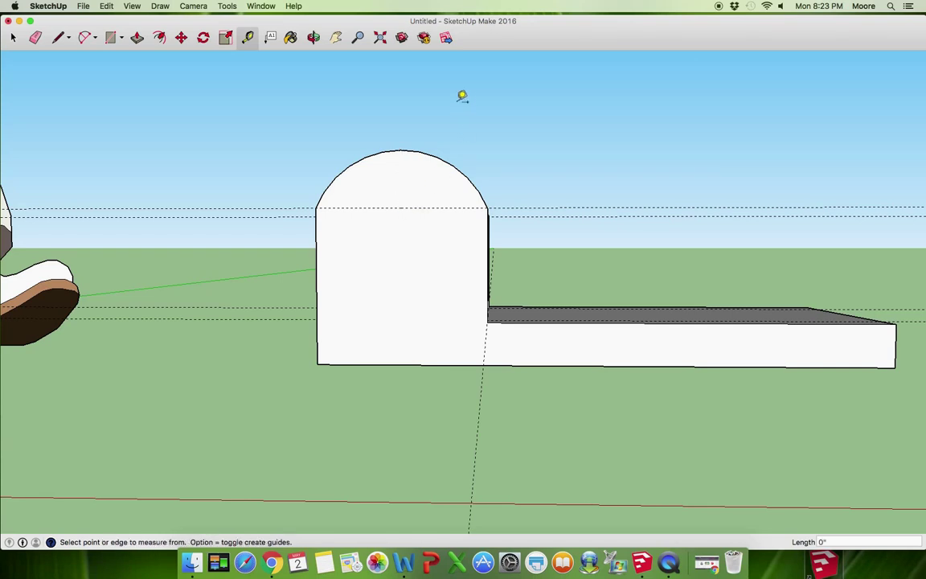
left_click(121, 38)
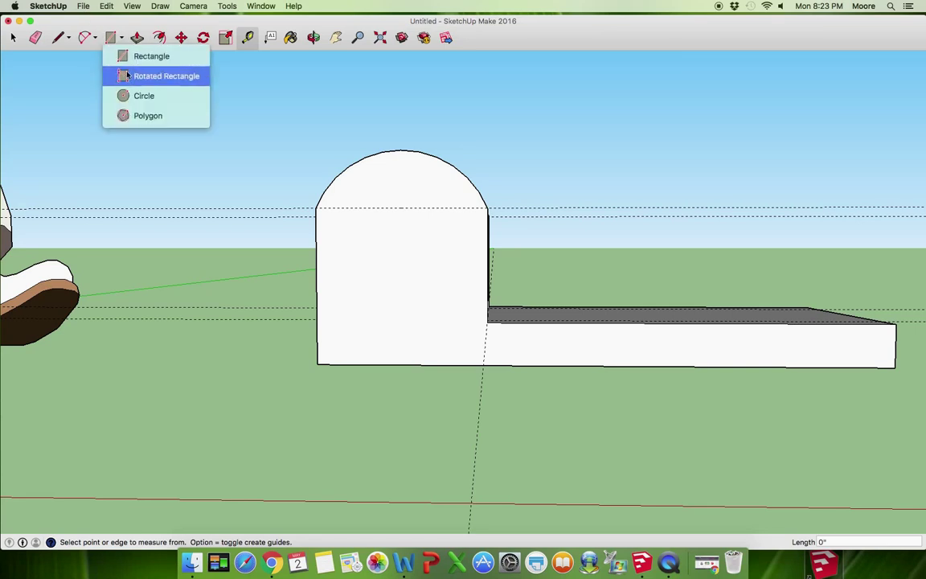
Draw a 1/8" radius circle centred on the arch's centre point on the horizontal guide.
left_click(130, 97)
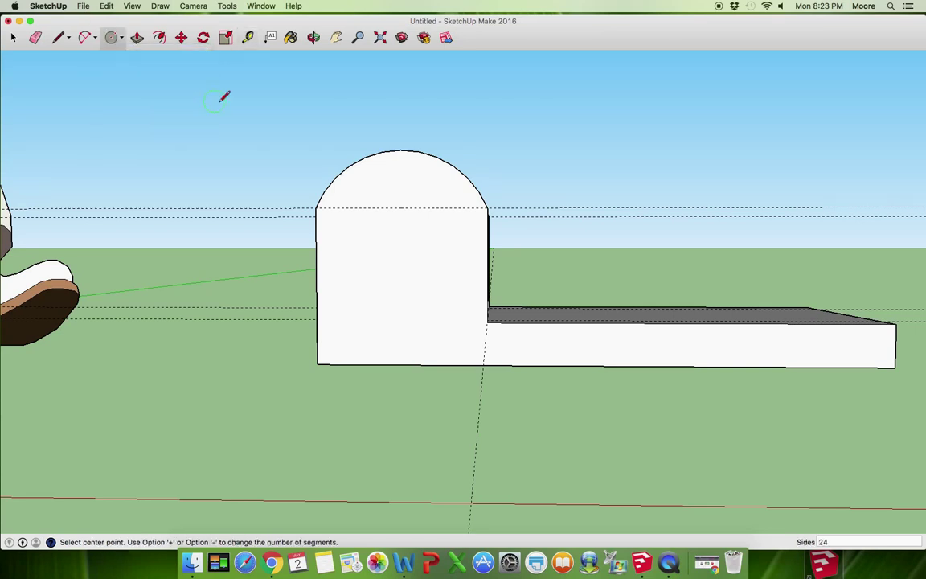
left_click(402, 207)
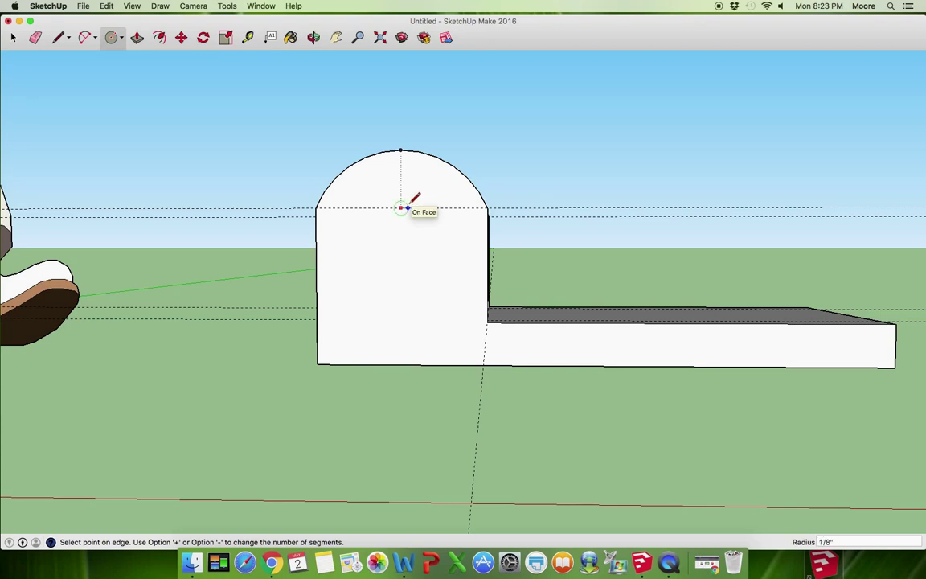
left_click(401, 208)
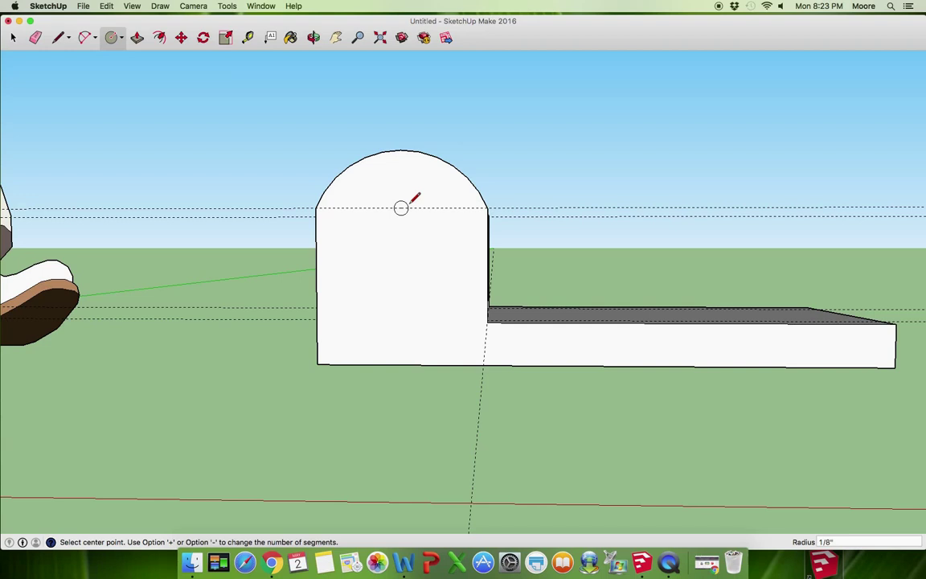
Erase the guide through the small circle and the lower horizontal guide.
left_click(35, 37)
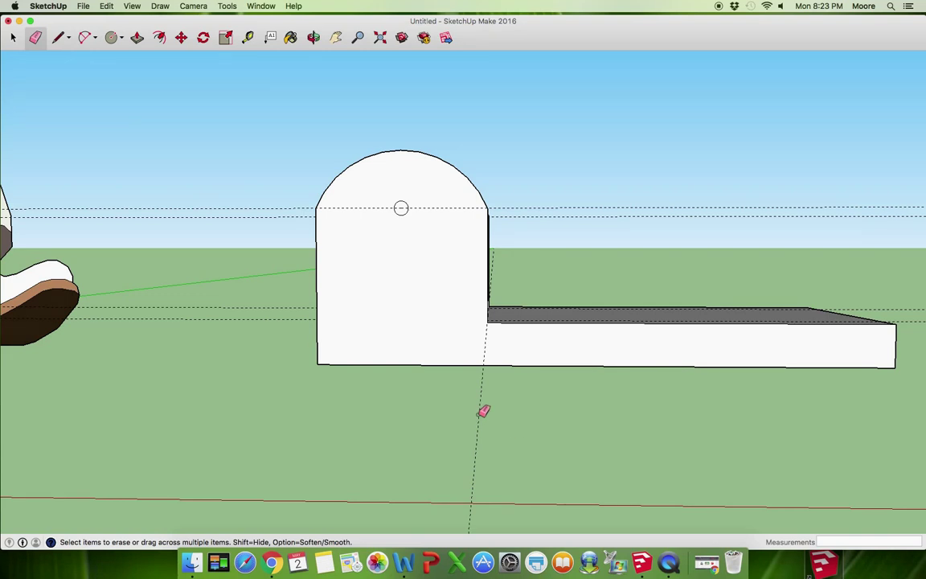
left_click(436, 207)
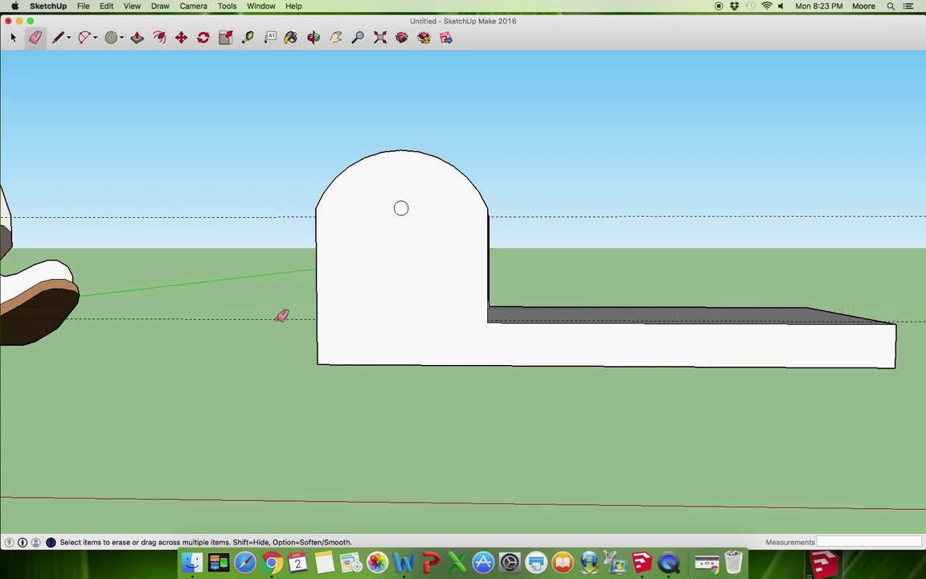
left_click(277, 318)
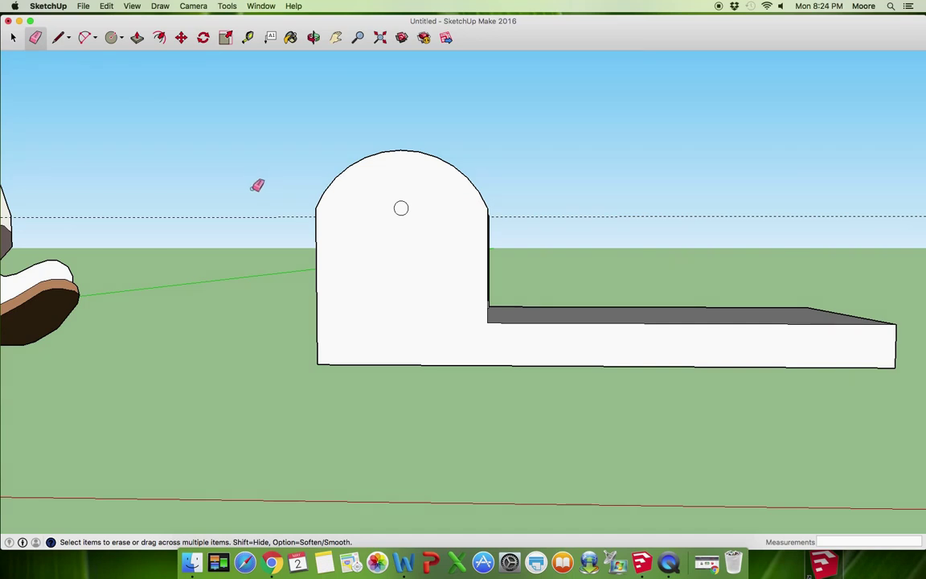
left_click(138, 39)
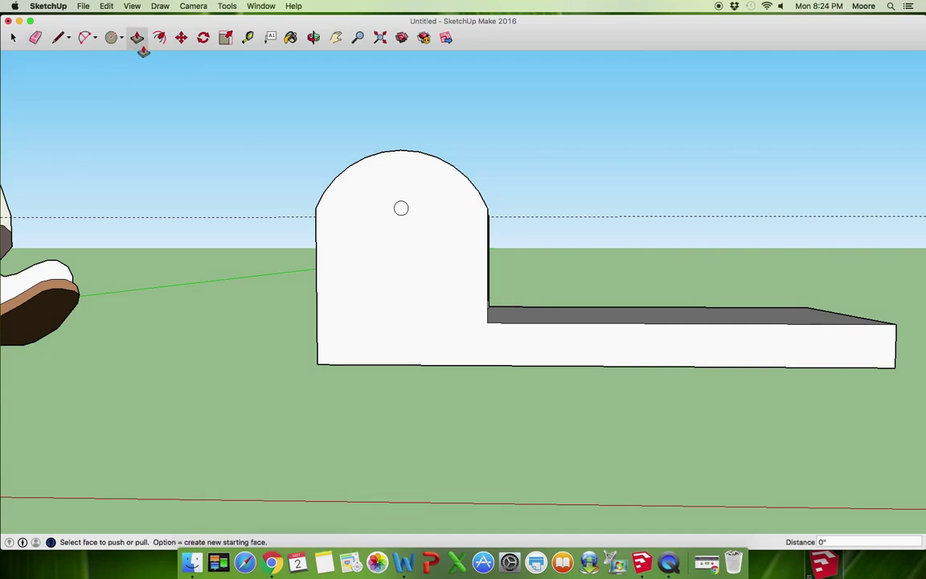
Push/Pull the small circle outward into a long dowel, then orbit down to view it.
left_click(403, 208)
left_click_drag(402, 208, 306, 201)
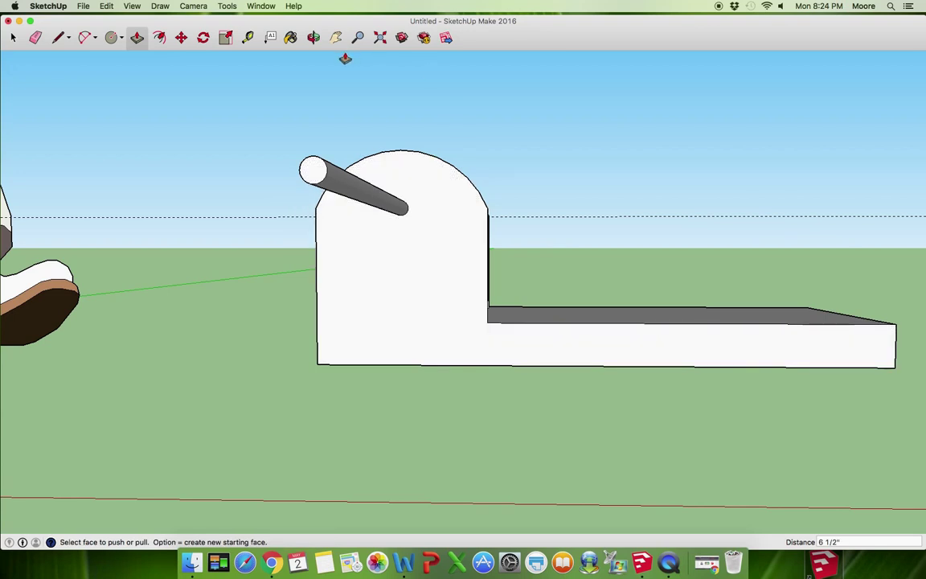
left_click(314, 38)
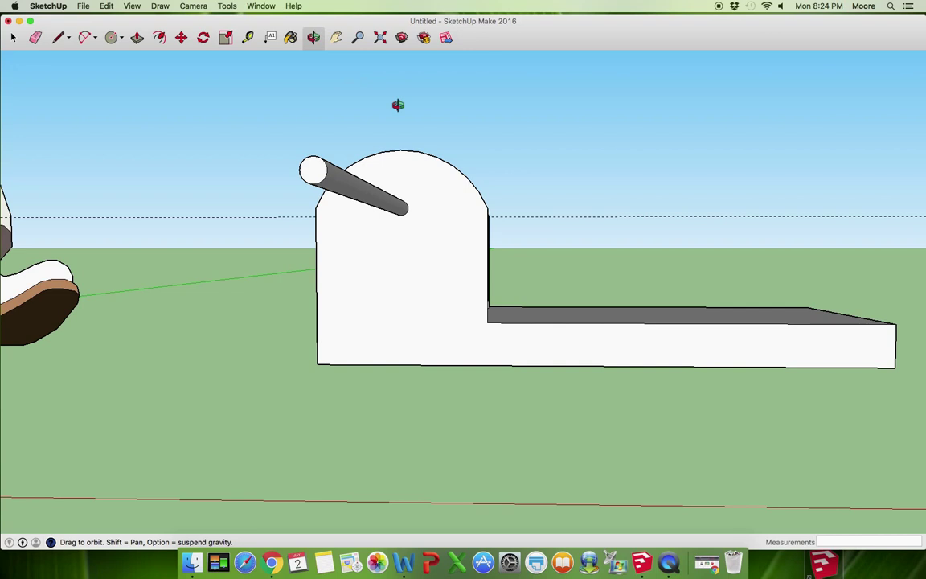
left_click_drag(393, 103, 410, 241)
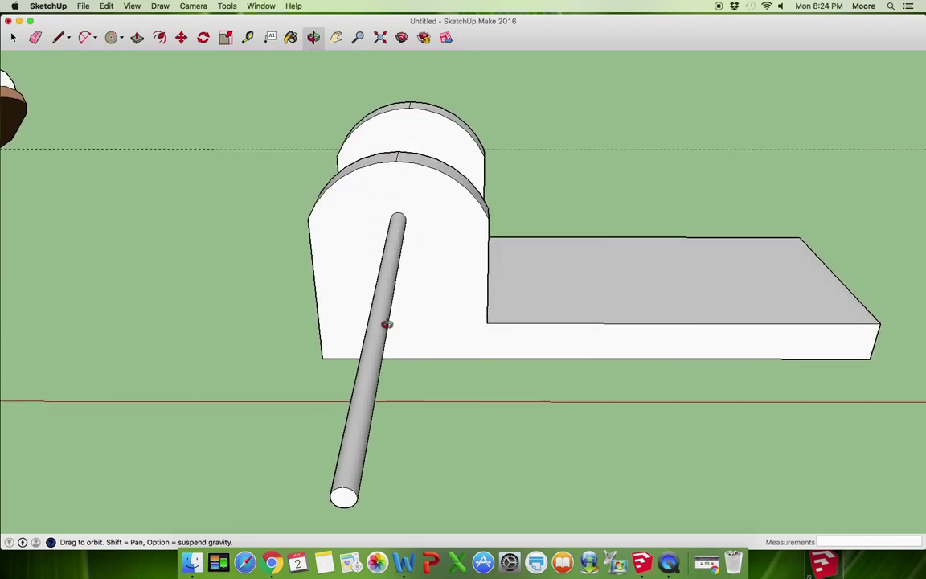
Pull the dowel's end back so it spans both arched walls, then orbit to check.
left_click(136, 38)
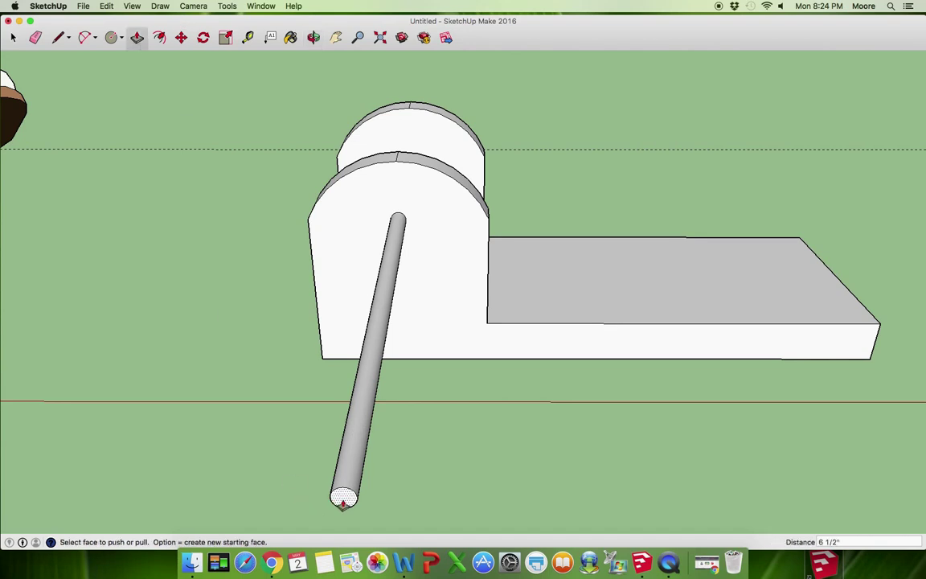
left_click_drag(343, 502, 415, 142)
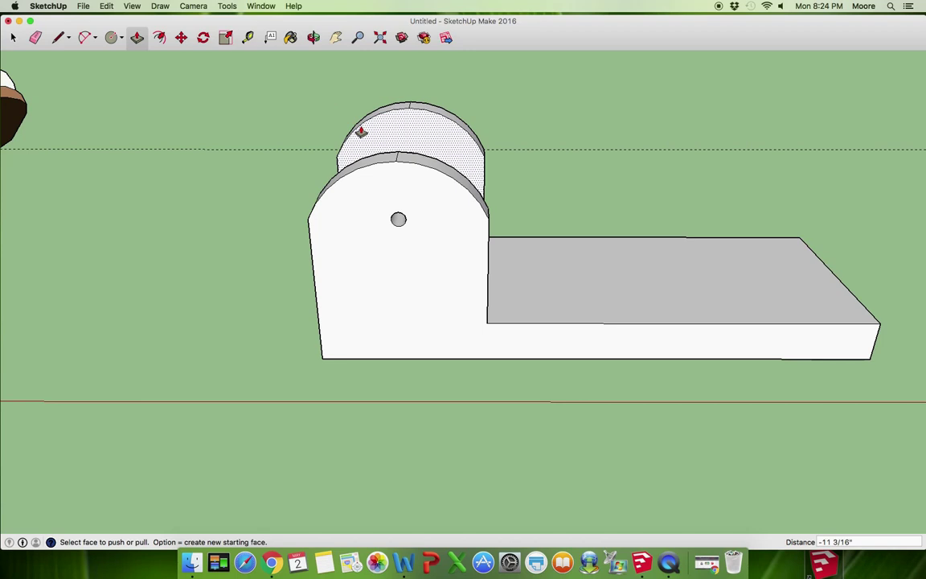
key("o")
left_click_drag(605, 191, 41, 185)
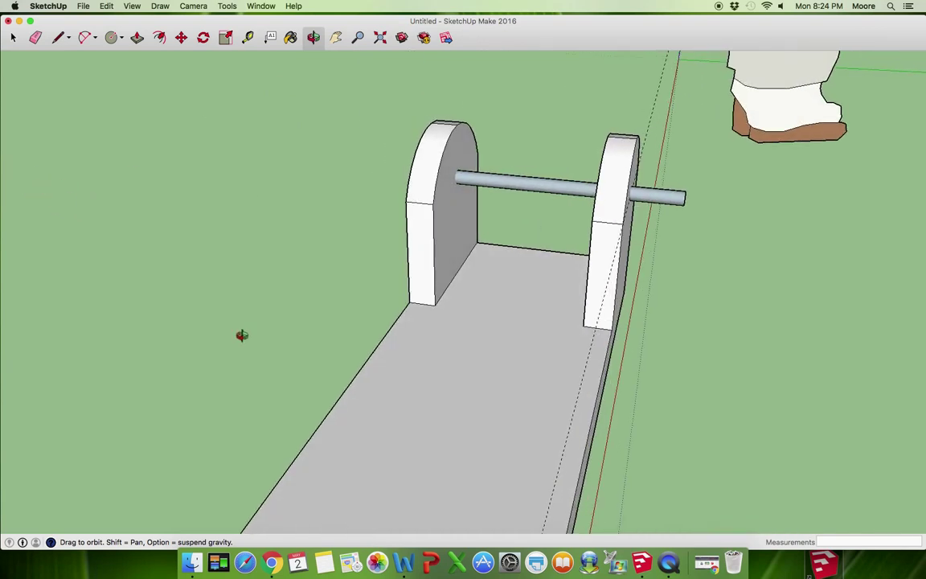
From a front-left view, push the dowel's protruding end inward to a short stub.
left_click_drag(242, 335, 87, 274)
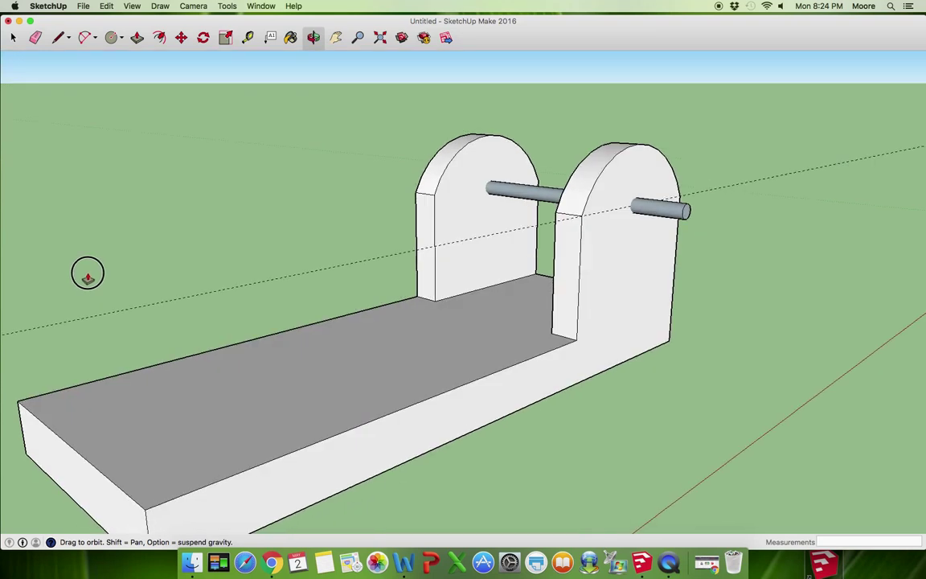
left_click(138, 40)
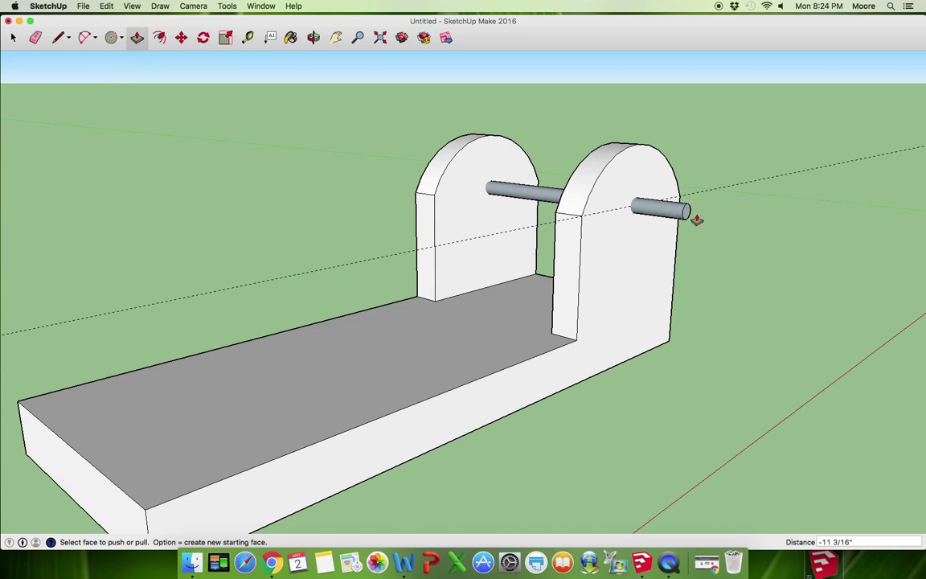
left_click_drag(689, 211, 646, 202)
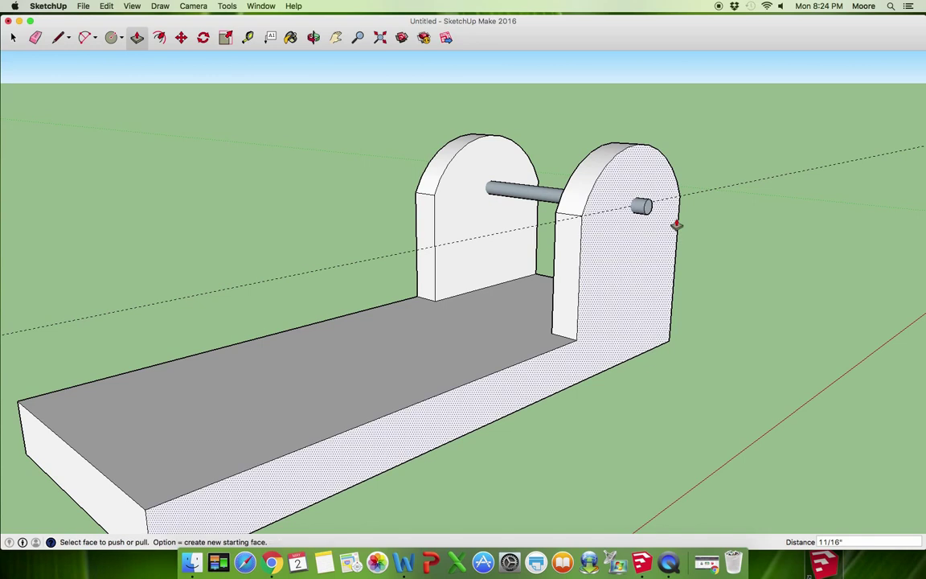
left_click(281, 255)
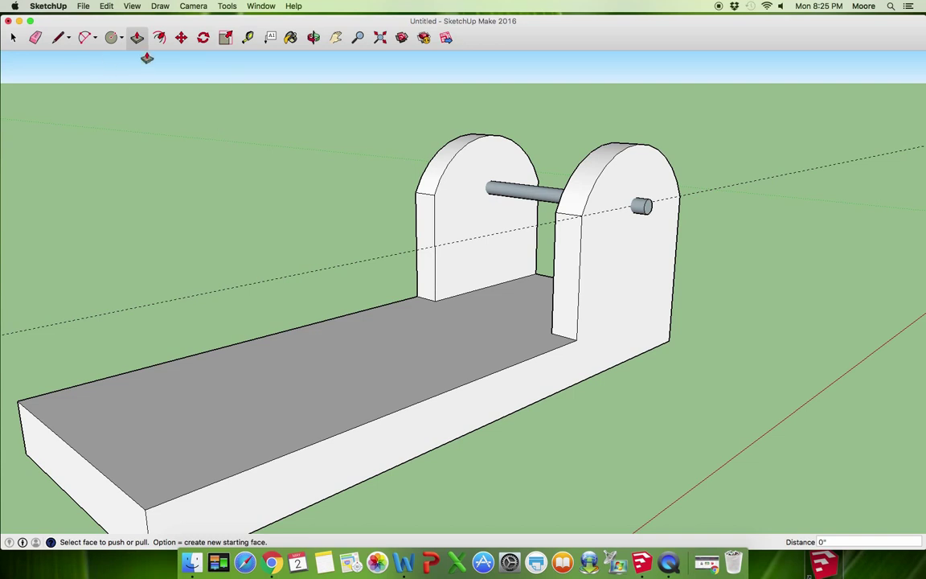
Draw a vertical edge down the base front below the near arched wall.
left_click(59, 39)
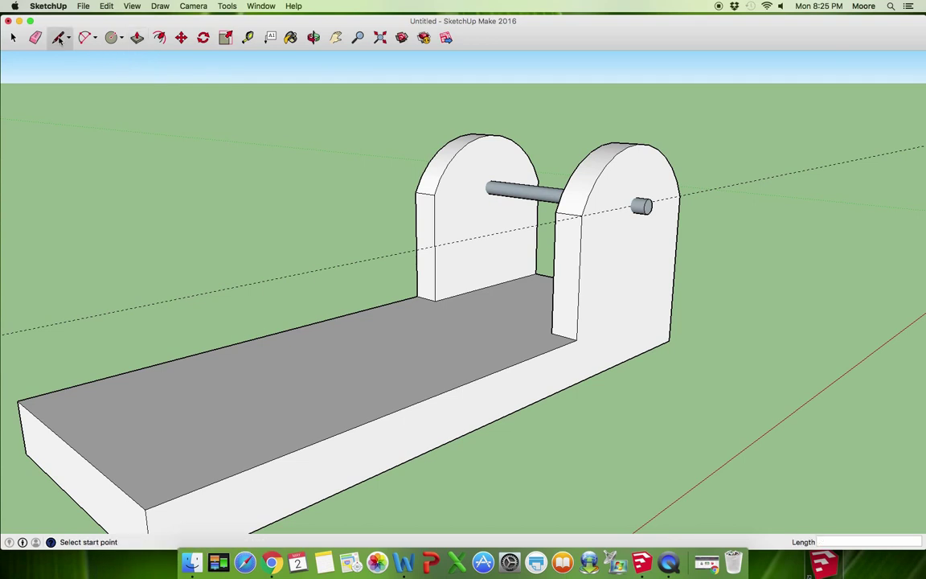
left_click(575, 341)
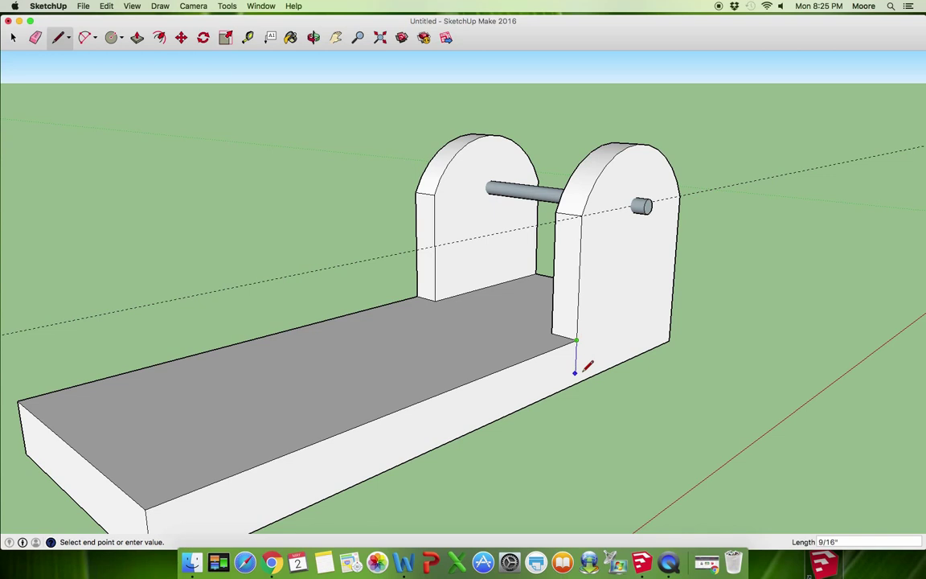
left_click(576, 383)
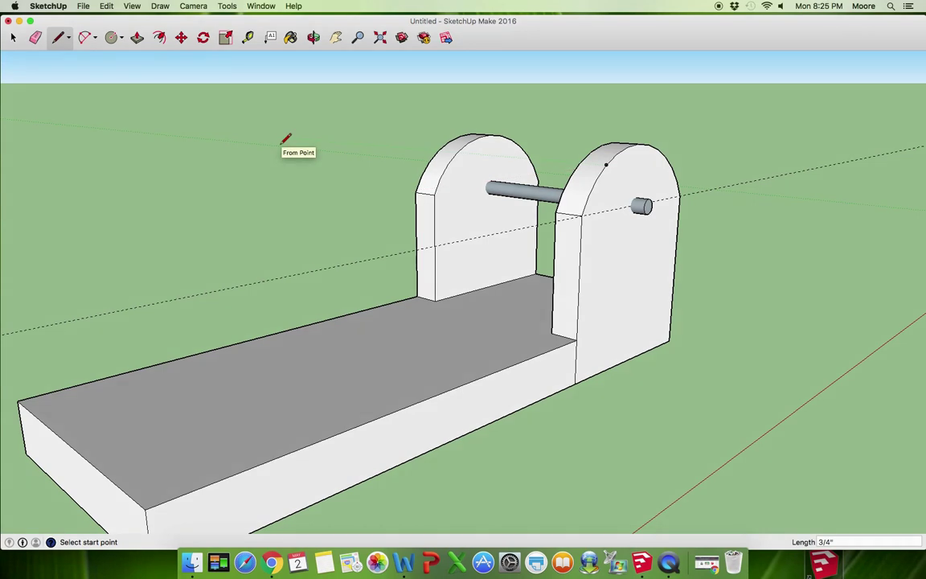
From the other end, draw the matching vertical edge under the first wall and erase the dashed guide.
key("o")
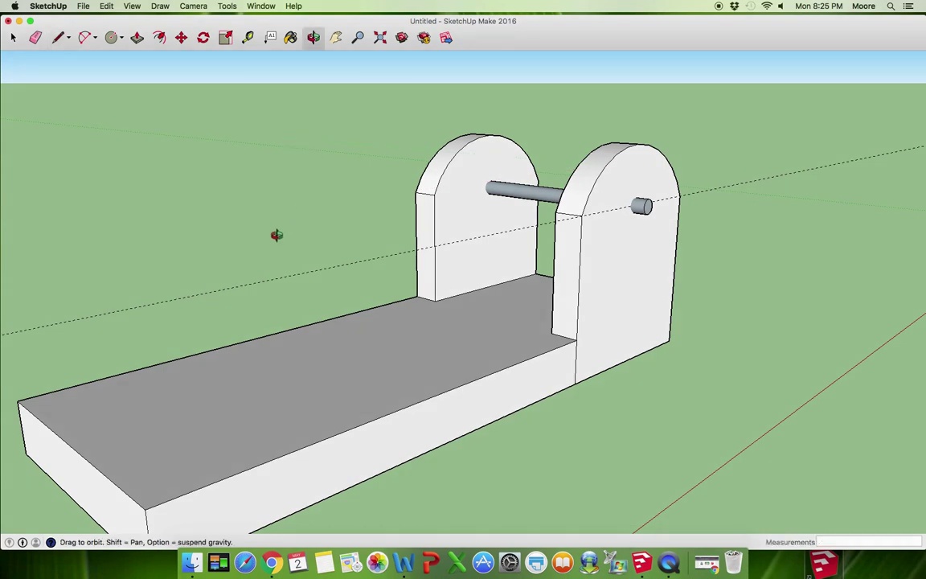
mouse_move(251, 209)
left_mouse_down()
mouse_move(538, 302)
mouse_move(775, 242)
mouse_move(644, 232)
left_mouse_up()
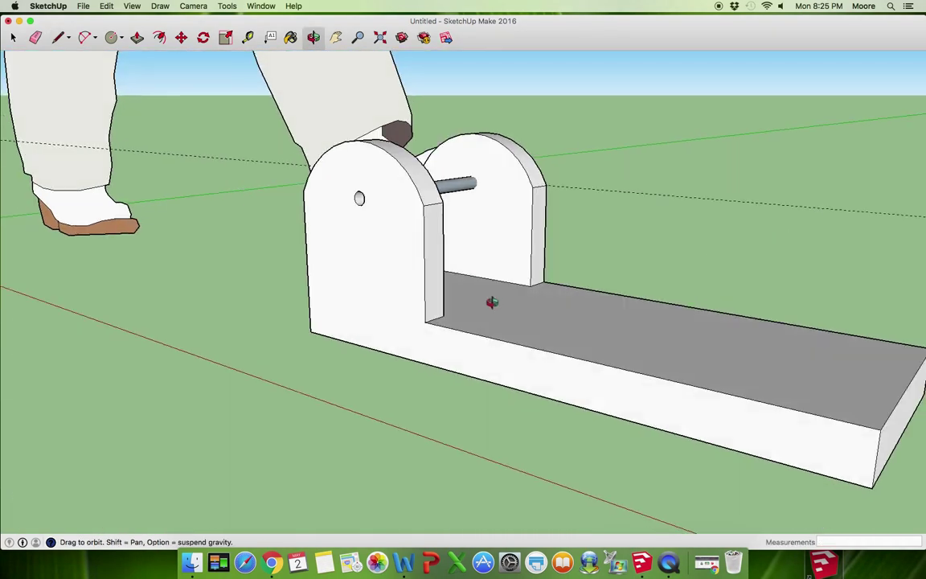
left_click(61, 38)
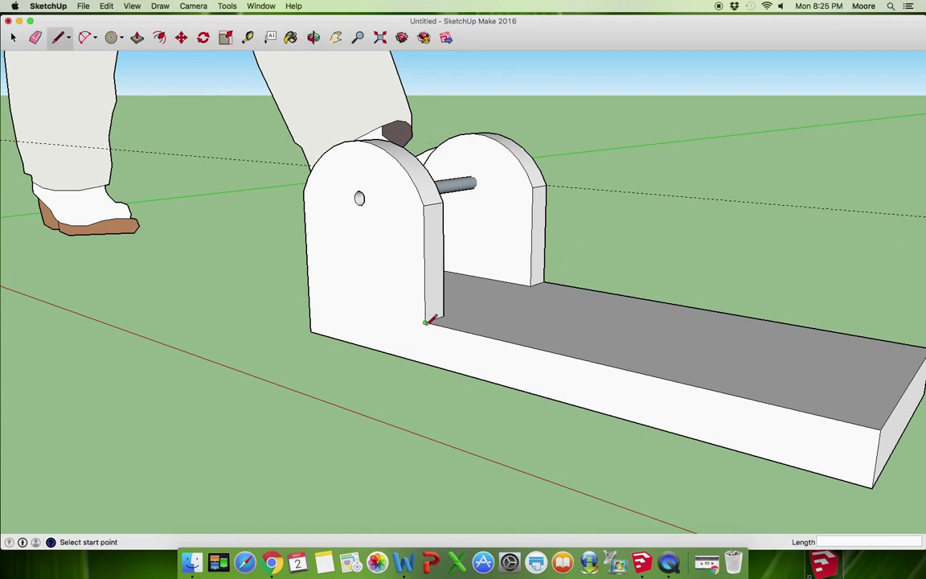
left_click(426, 322)
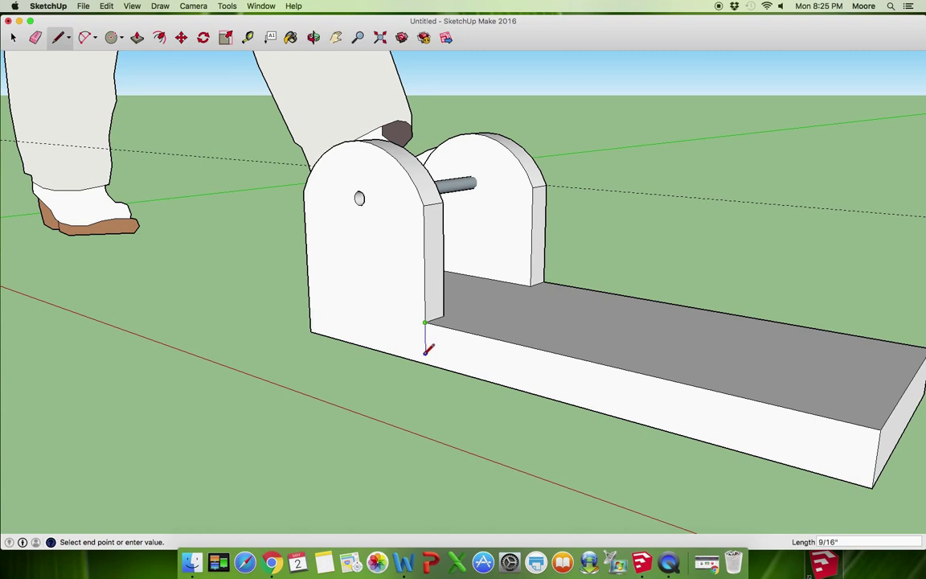
left_click(425, 361)
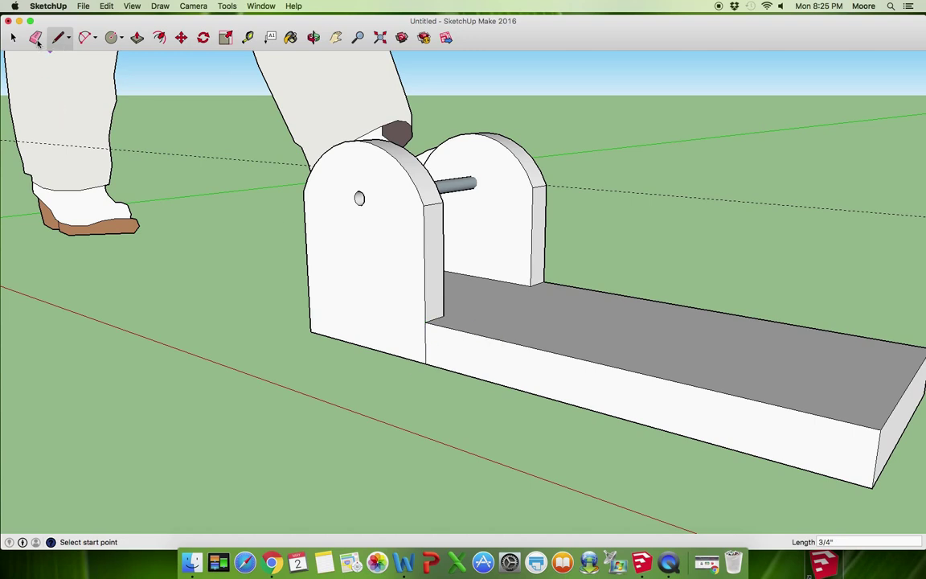
left_click(36, 39)
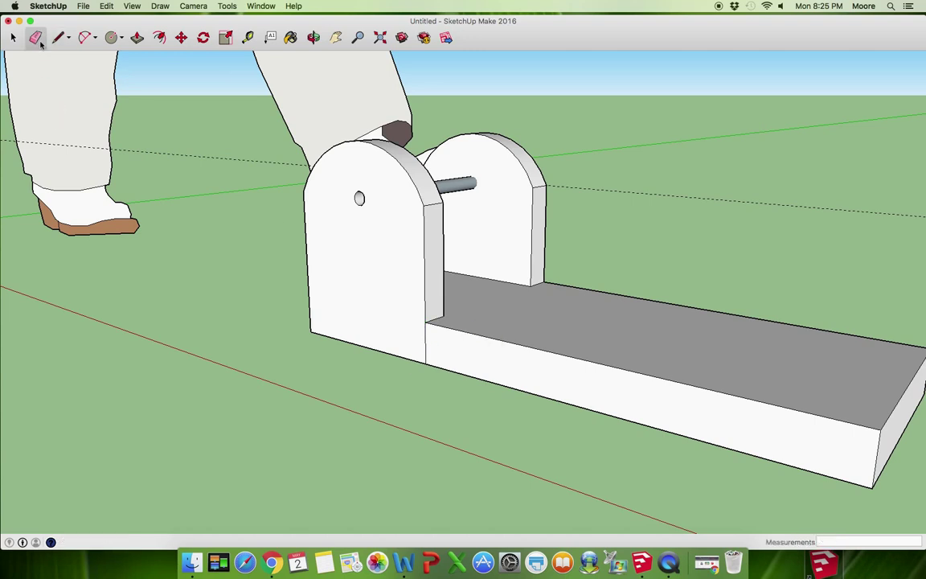
left_click(575, 184)
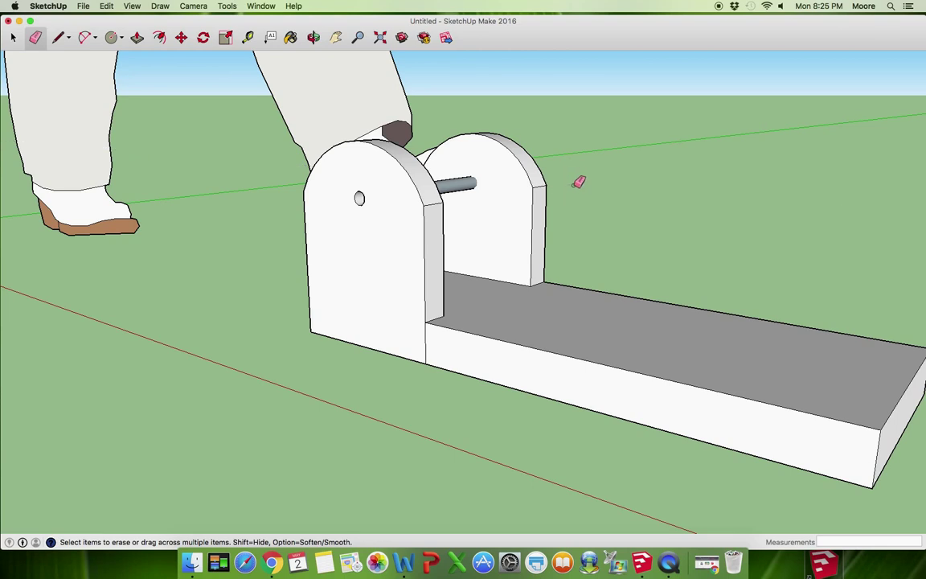
Select a wood texture swatch from the Wood collection in the Colors panel.
left_click(292, 38)
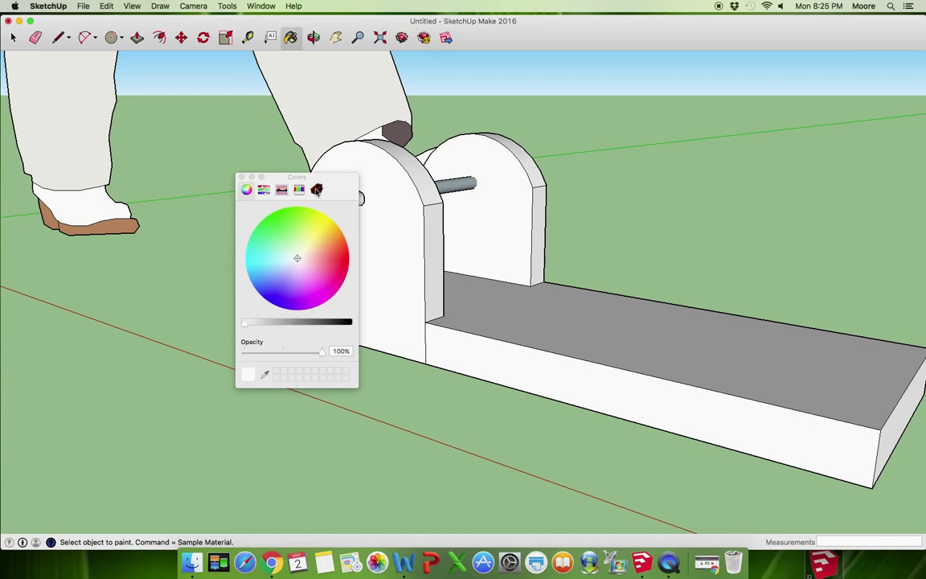
left_click(317, 190)
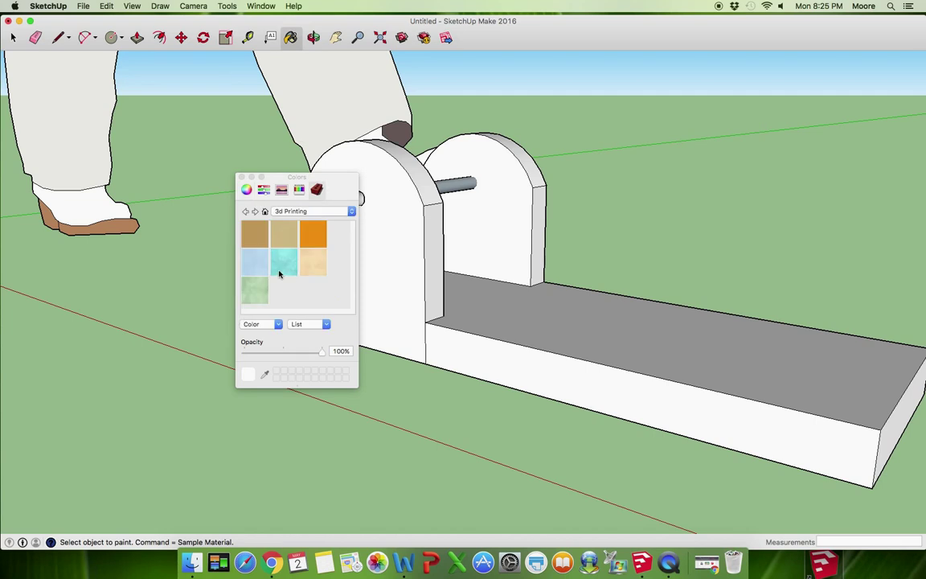
left_click(286, 210)
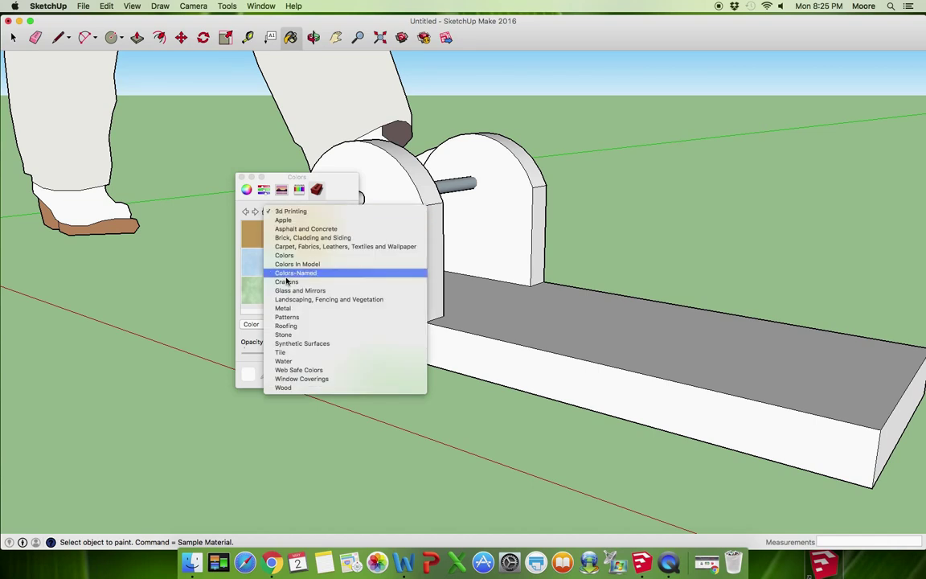
left_click(283, 387)
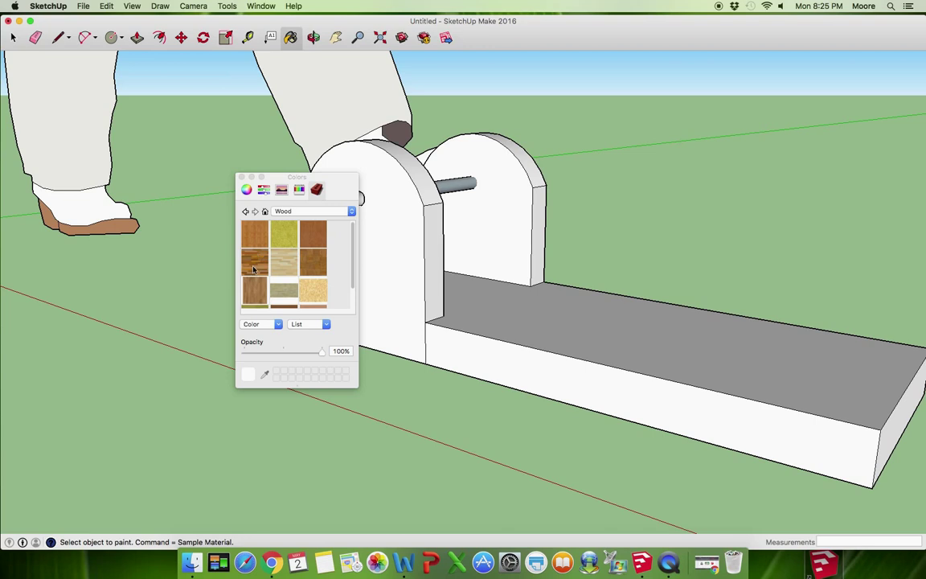
left_click(253, 270)
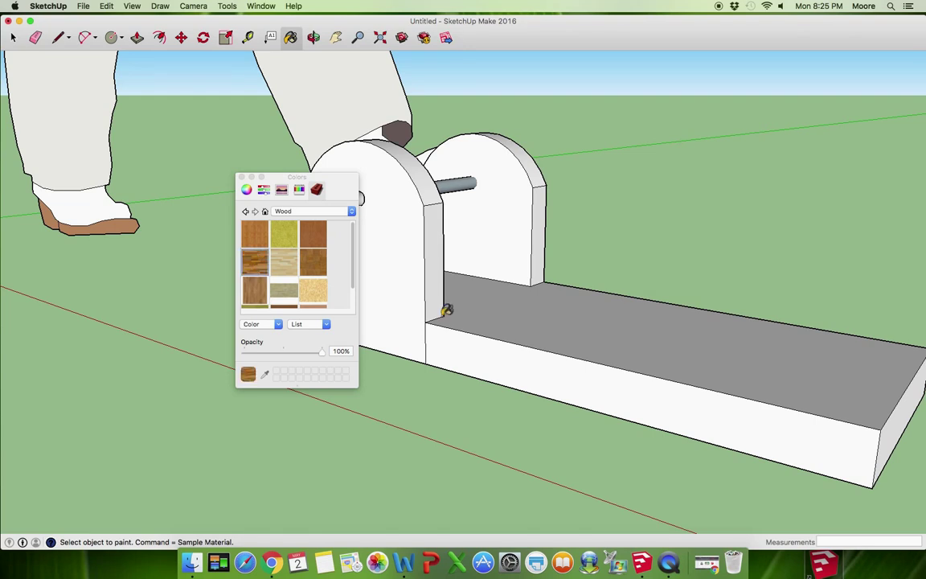
Paint the base's top and front and the first wall's faces and curved top wood.
left_click(562, 325)
left_click(490, 339)
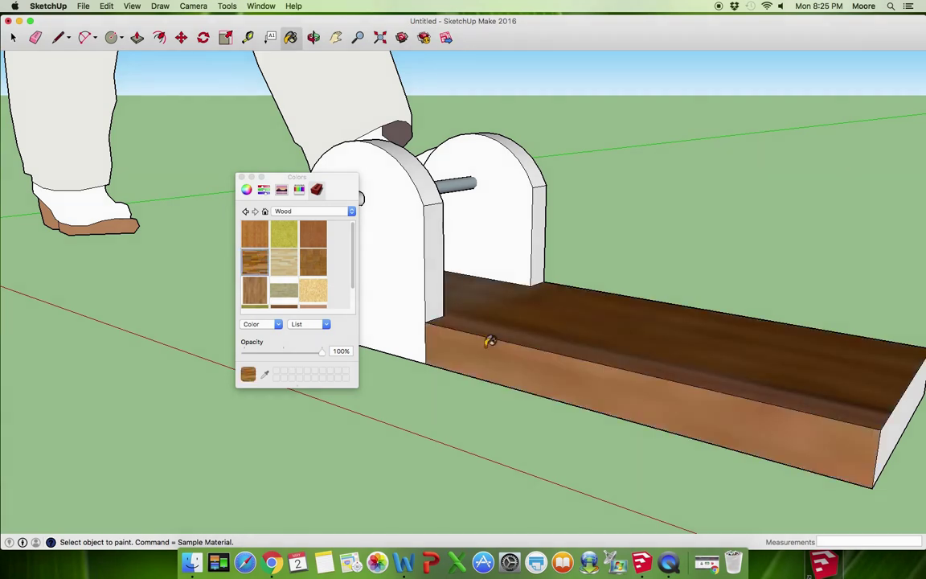
left_click(415, 312)
left_click(436, 282)
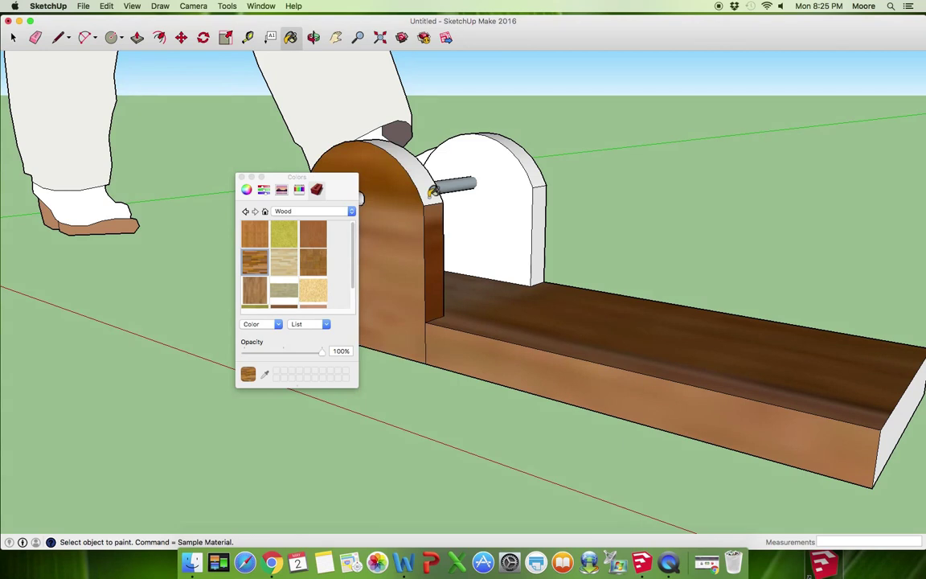
left_click(384, 153)
Paint the dowel, the second wall and the base's right end wood, then maximize the window.
left_click(472, 182)
left_click(480, 175)
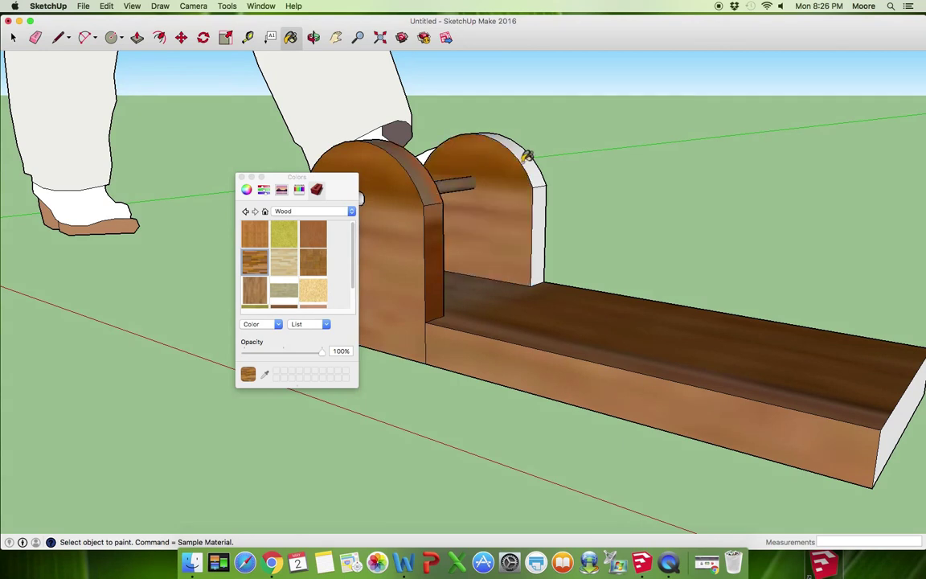
left_click(528, 155)
left_click(543, 202)
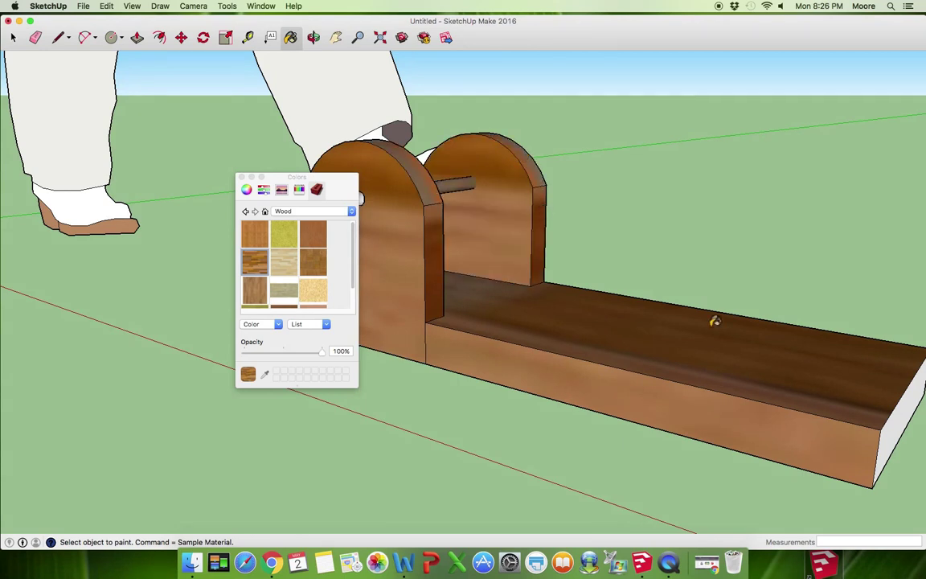
left_click(904, 410)
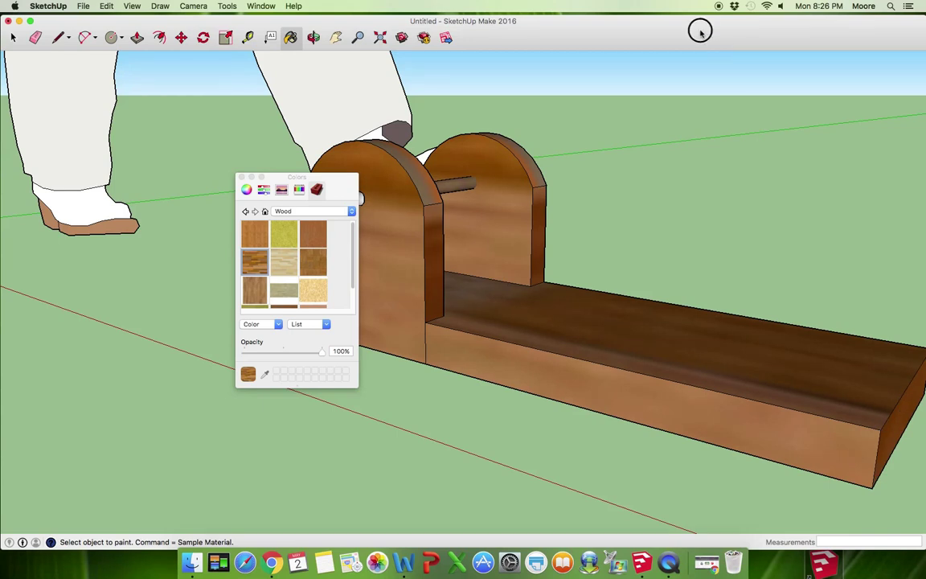
mouse_move(755, 26)
left_mouse_down()
mouse_move(682, 207)
mouse_move(694, 336)
left_mouse_up()
double_click(694, 336)
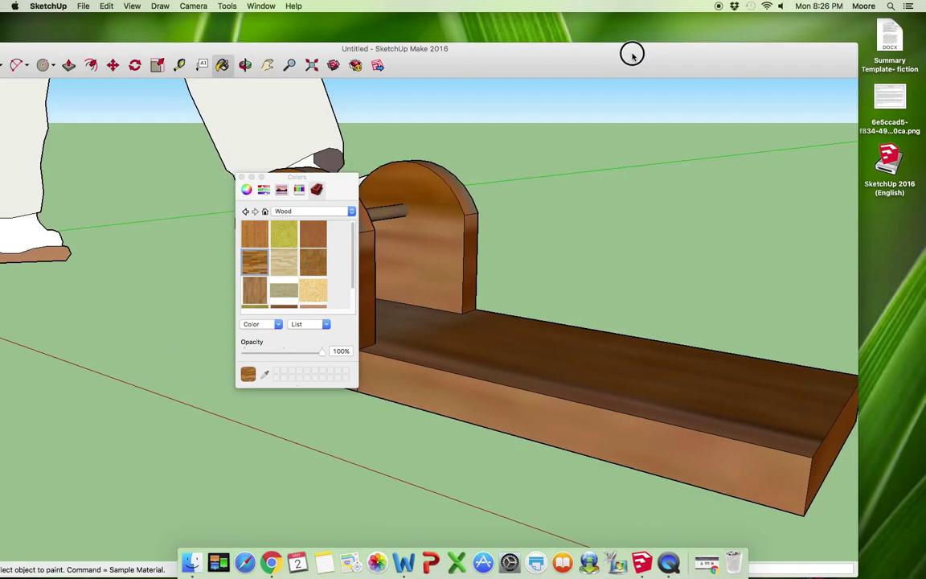